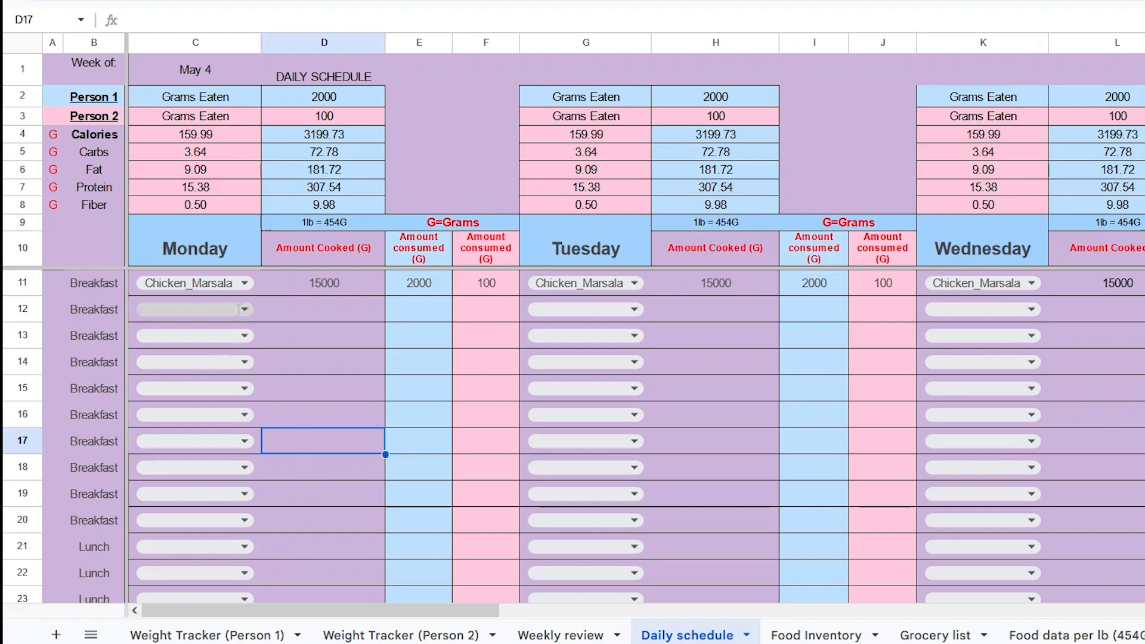
# - Clear the Monday breakfast amount cooked and both amount consumed values in row 11
pyautogui.click(320, 281)
pyautogui.press('Delete')
pyautogui.press('Right')
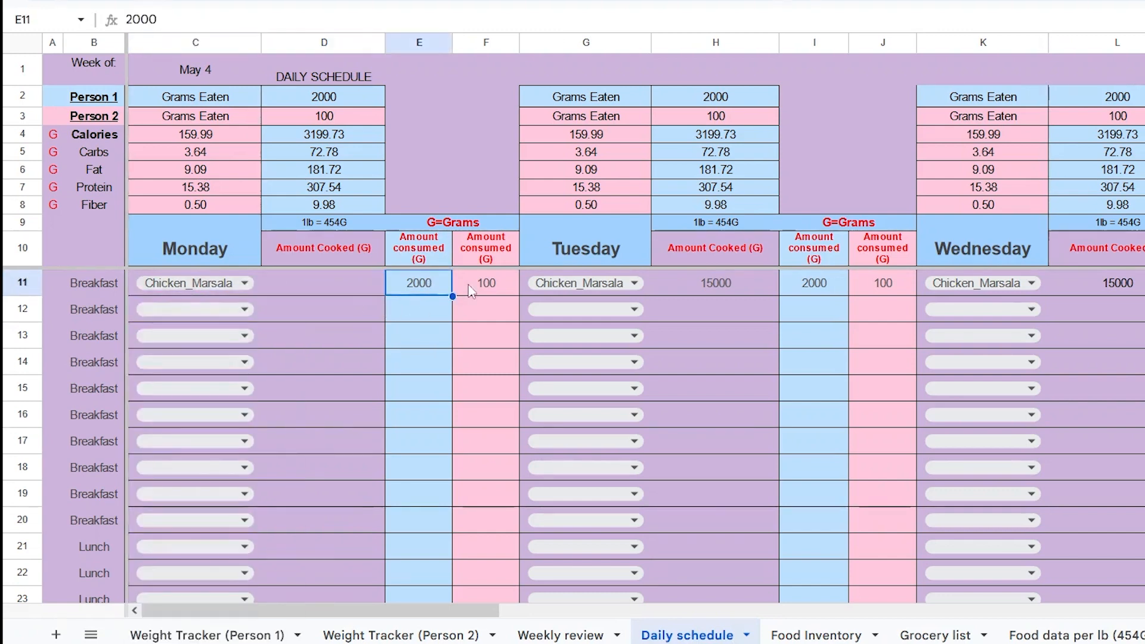
pyautogui.press('Delete')
pyautogui.press('Right')
pyautogui.press('Delete')
pyautogui.press('Left')
pyautogui.press('Left')
pyautogui.press('Left')
# - Try to edit the Monday breakfast food selection
pyautogui.press('Return')
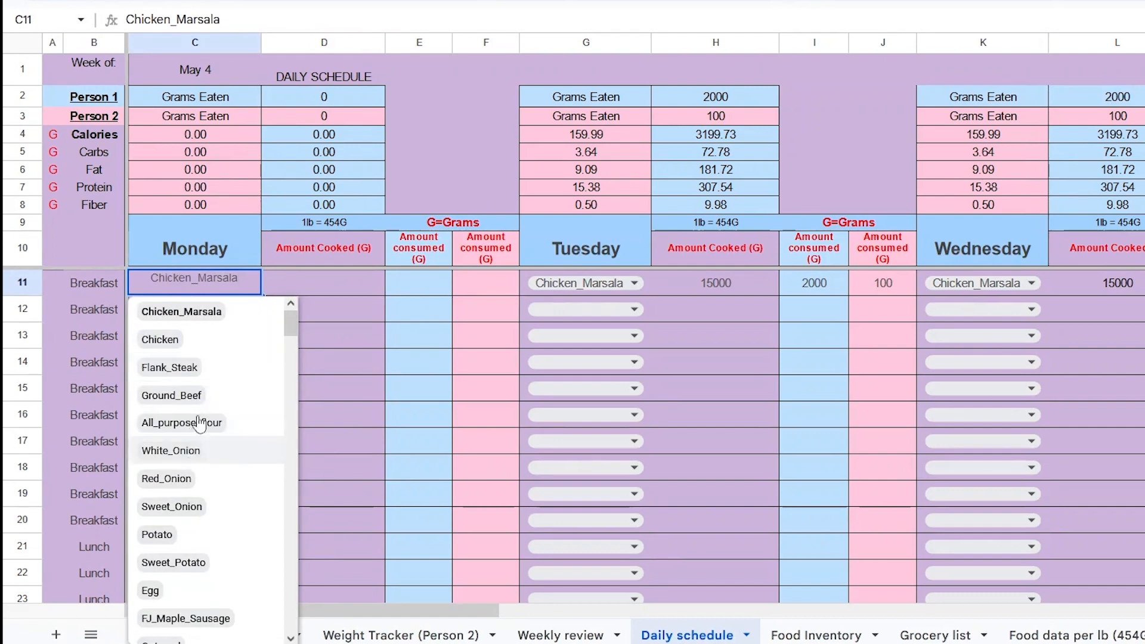
pyautogui.press('BackSpace')
pyautogui.press('BackSpace')
pyautogui.press('BackSpace')
pyautogui.press('BackSpace')
pyautogui.press('BackSpace')
pyautogui.press('BackSpace')
pyautogui.press('BackSpace')
pyautogui.press('BackSpace')
pyautogui.press('BackSpace')
pyautogui.press('BackSpace')
pyautogui.press('BackSpace')
pyautogui.press('BackSpace')
pyautogui.press('BackSpace')
pyautogui.press('BackSpace')
pyautogui.press('BackSpace')
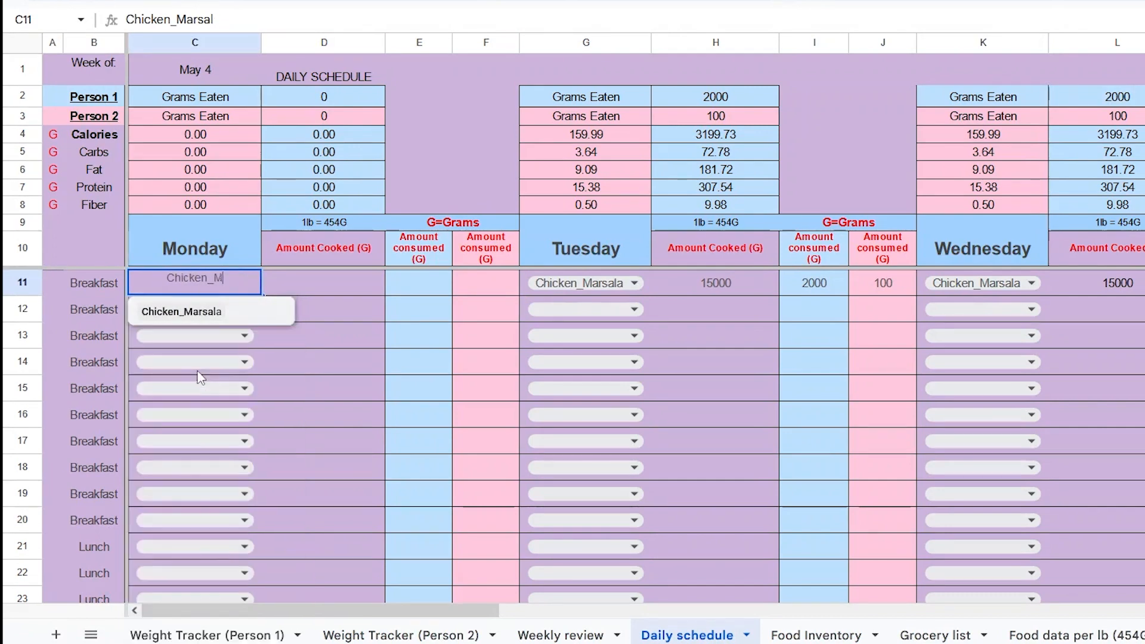
pyautogui.write('h')
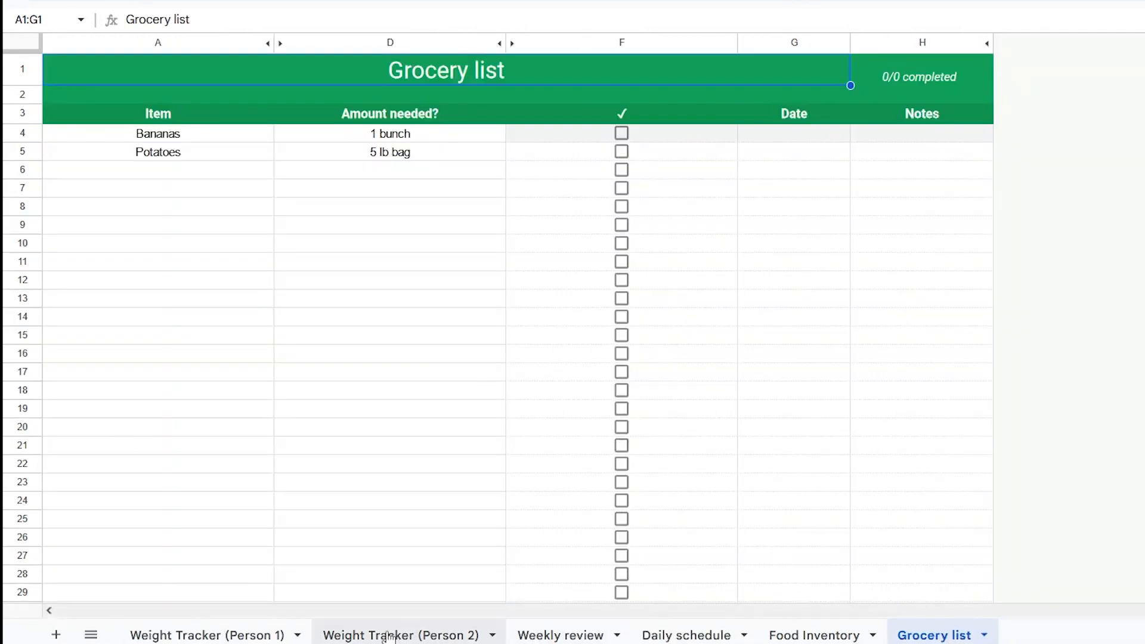
# - Copy the PizzaPie recipe label cell into A64 on the Recipes sheet
pyautogui.click(90, 634)
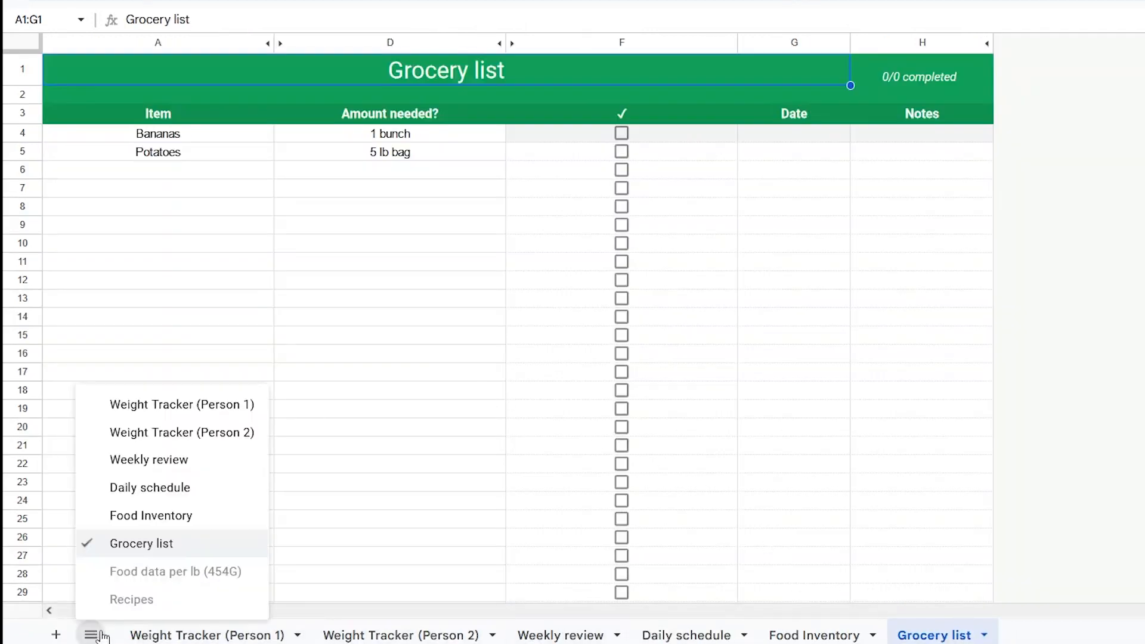
pyautogui.click(131, 599)
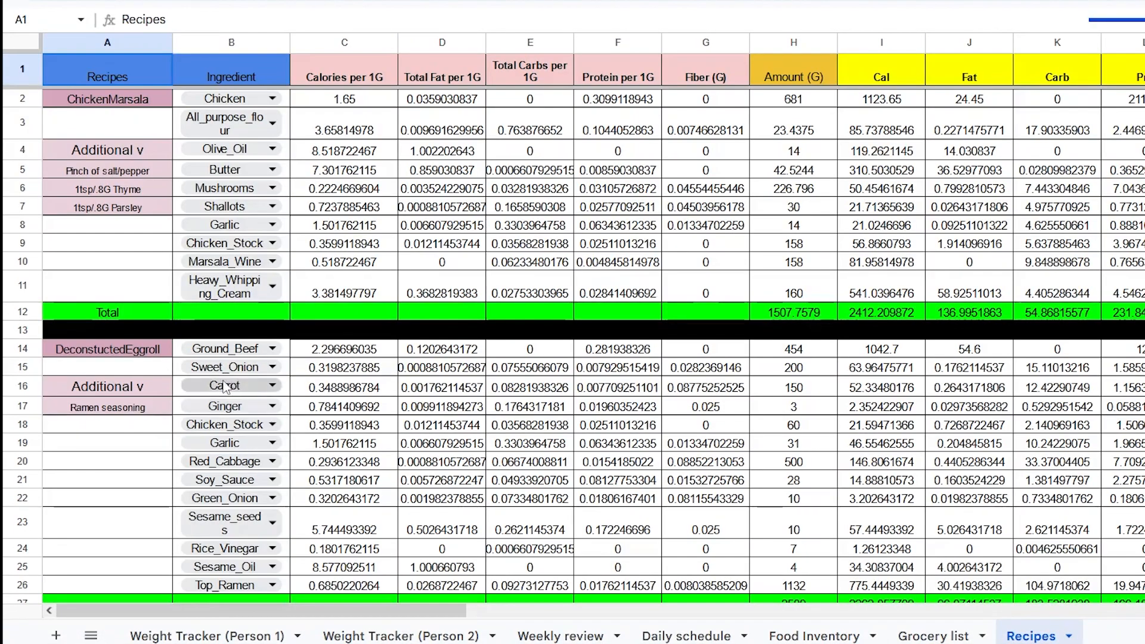
pyautogui.scroll(-15, 161, 273)
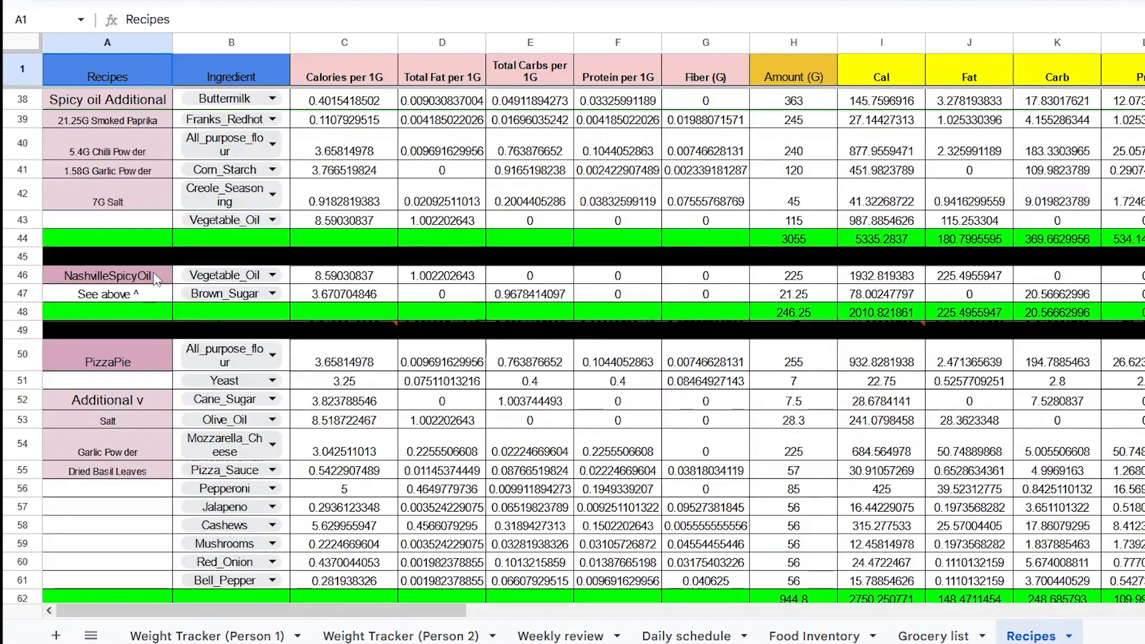
pyautogui.scroll(-2, 156, 279)
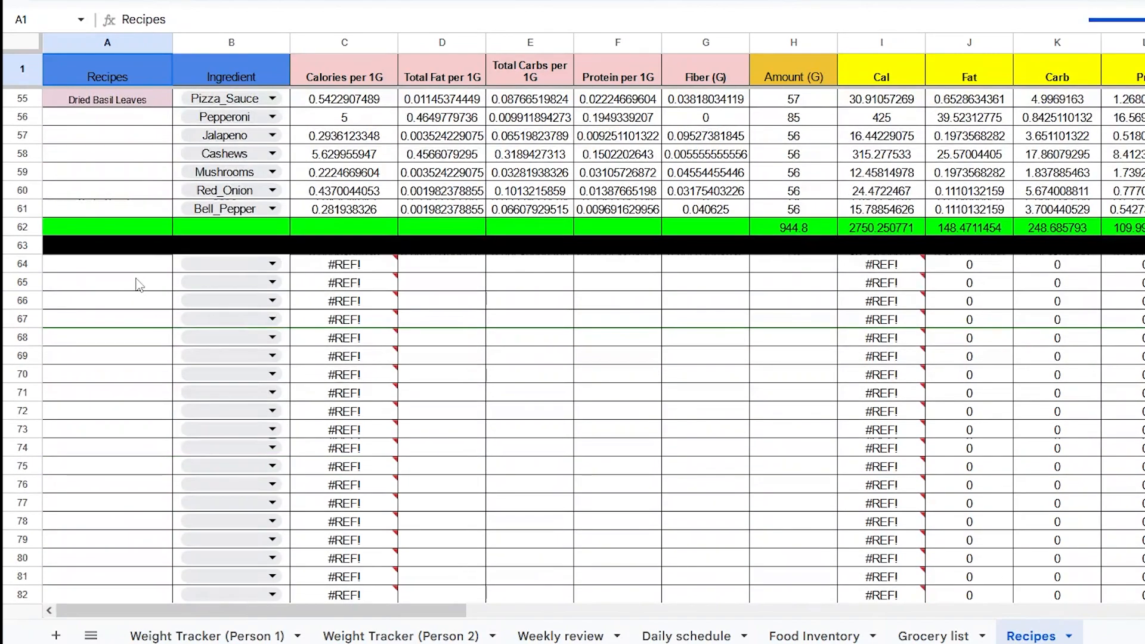
pyautogui.scroll(4, 136, 279)
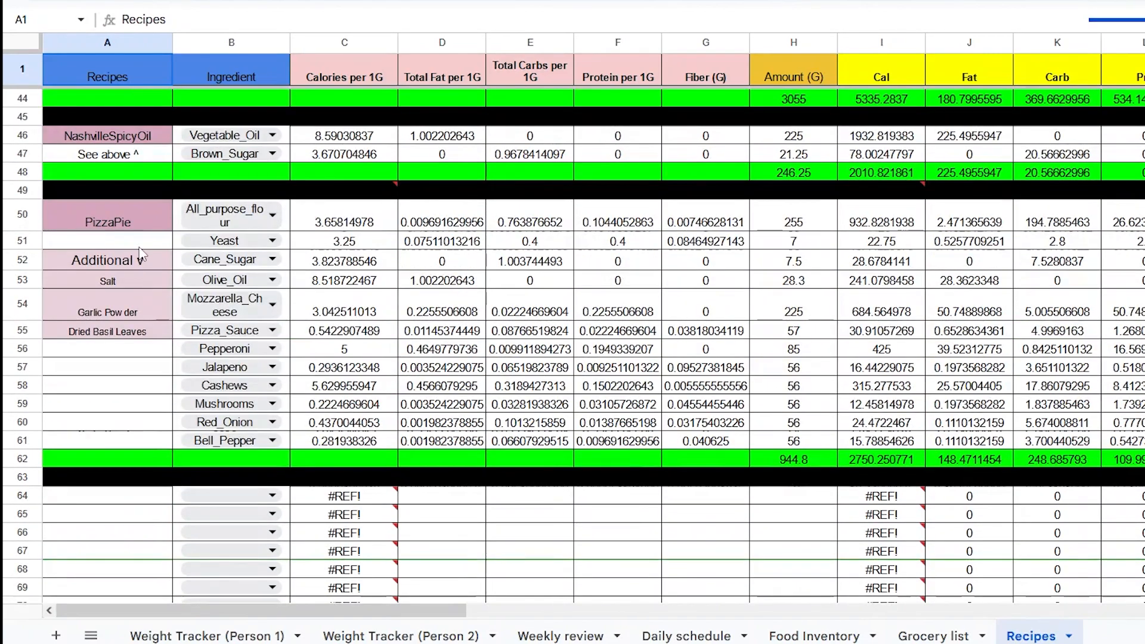
pyautogui.click(139, 226)
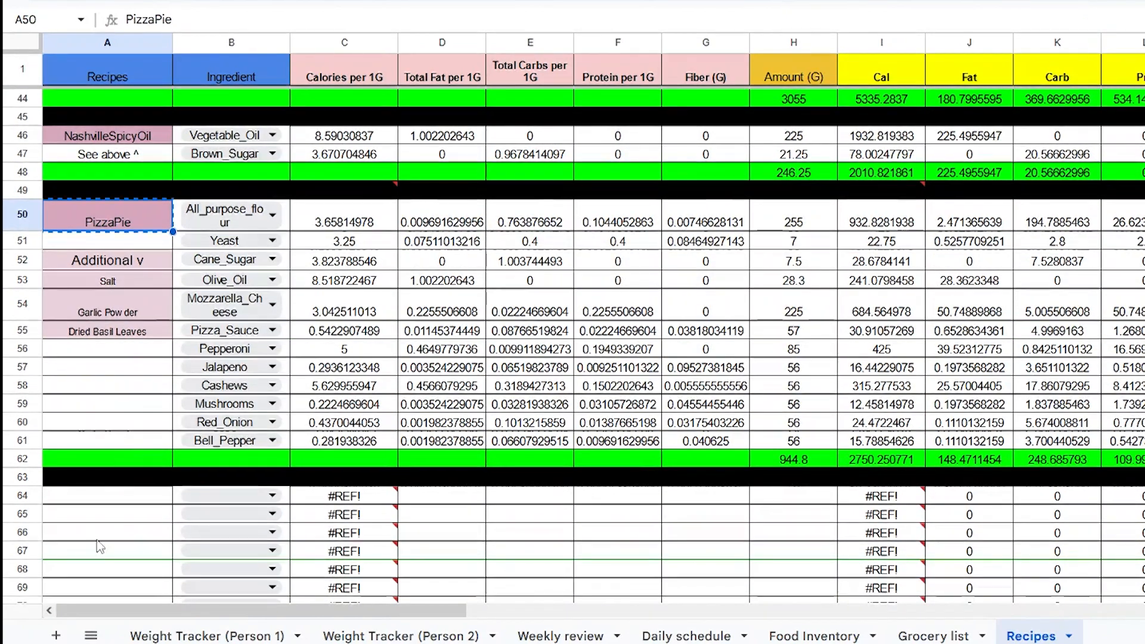
pyautogui.click(131, 500)
pyautogui.write('PizzaPie')
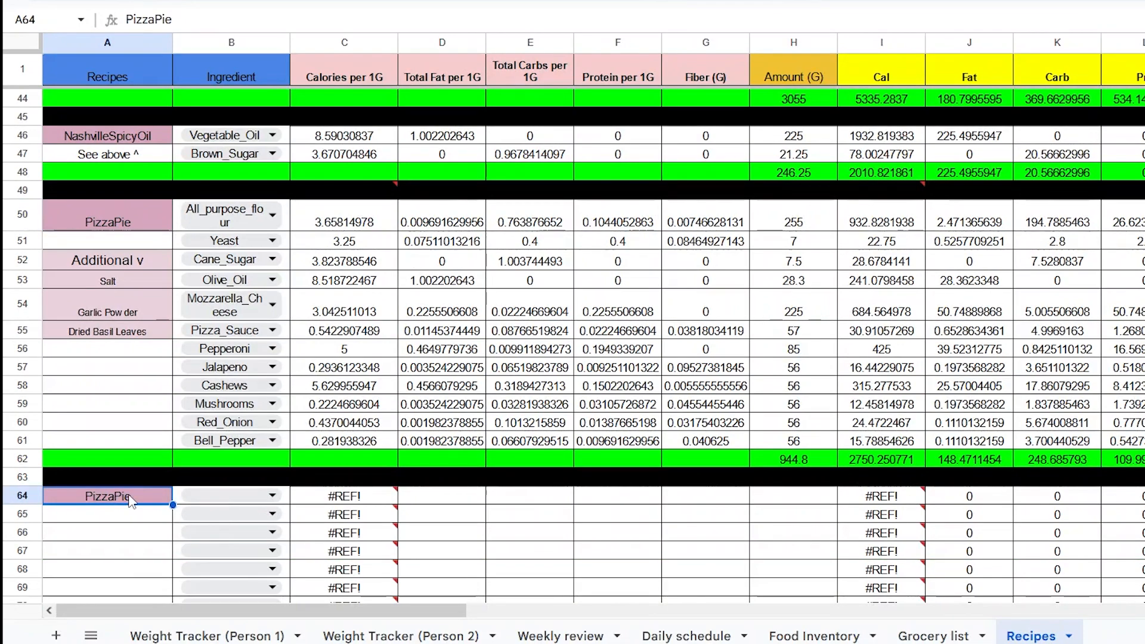
# - Name the new recipe in A64 Hamburgers
pyautogui.write('Burgers')
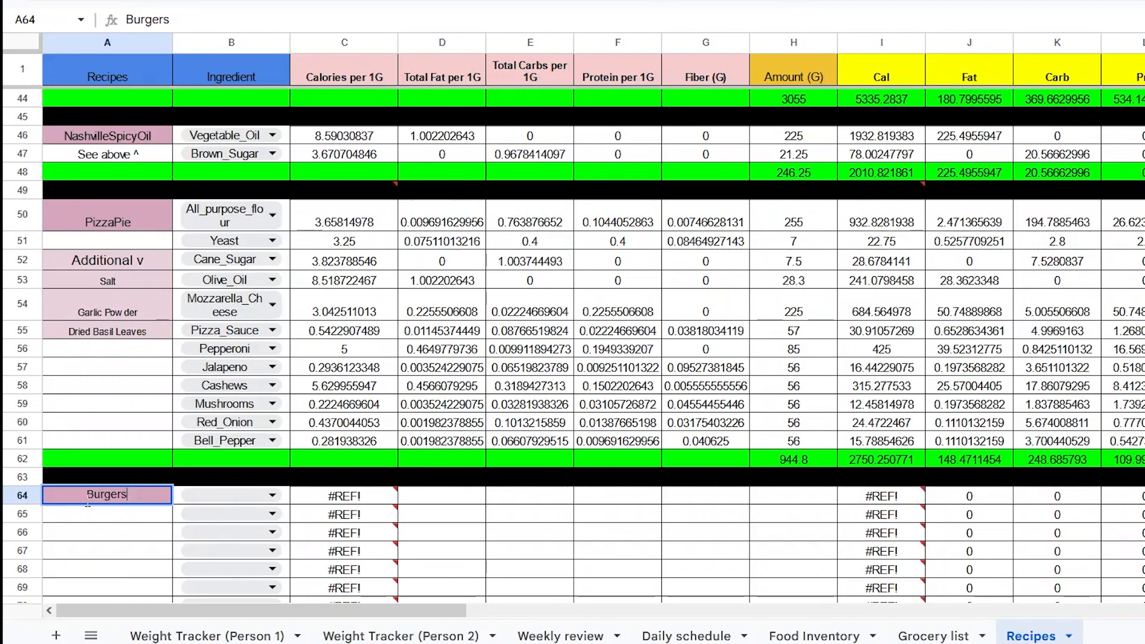
pyautogui.click(93, 500)
pyautogui.press('BackSpace')
pyautogui.write('Ham')
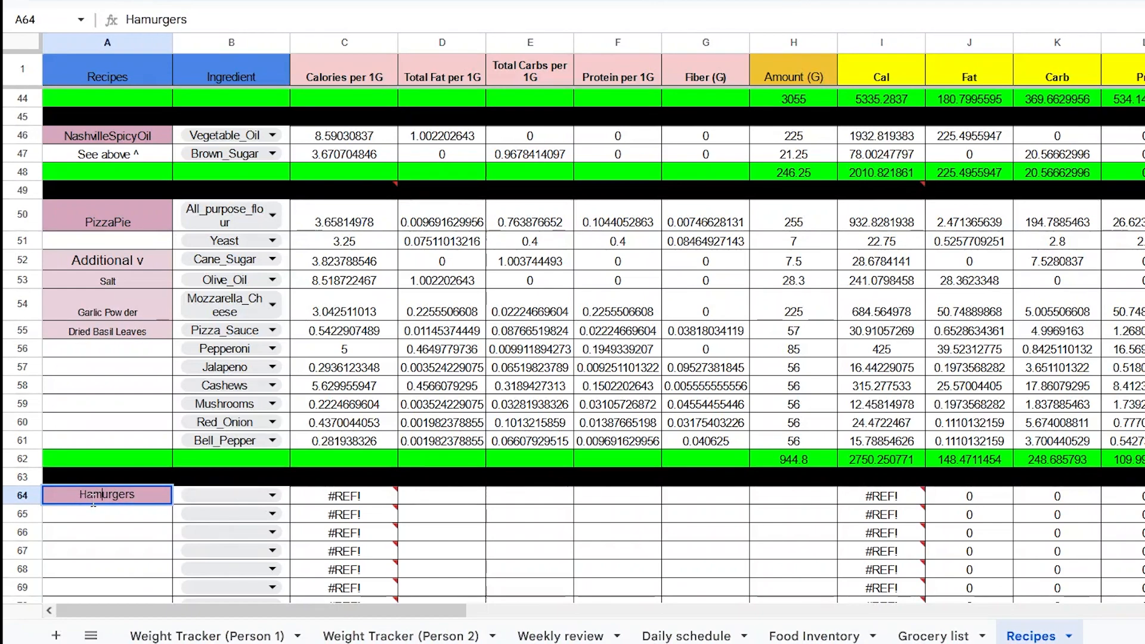
pyautogui.write('b')
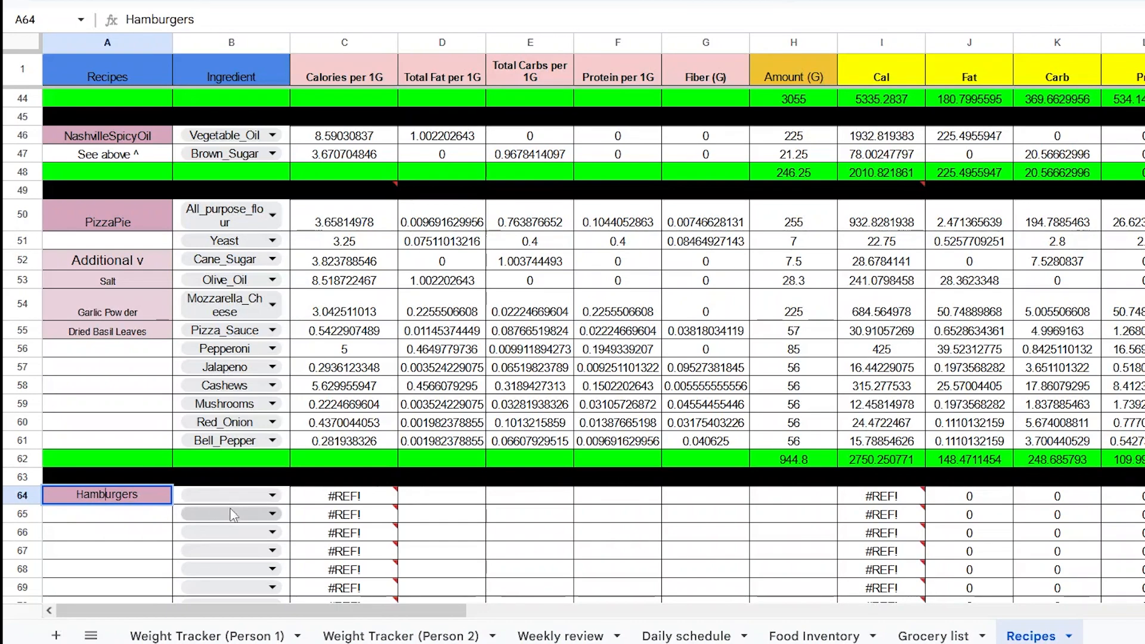
pyautogui.press('Return')
# - Add Ground_Pork and Ground_Beef as the first two Hamburgers ingredients
pyautogui.scroll(-2, 192, 516)
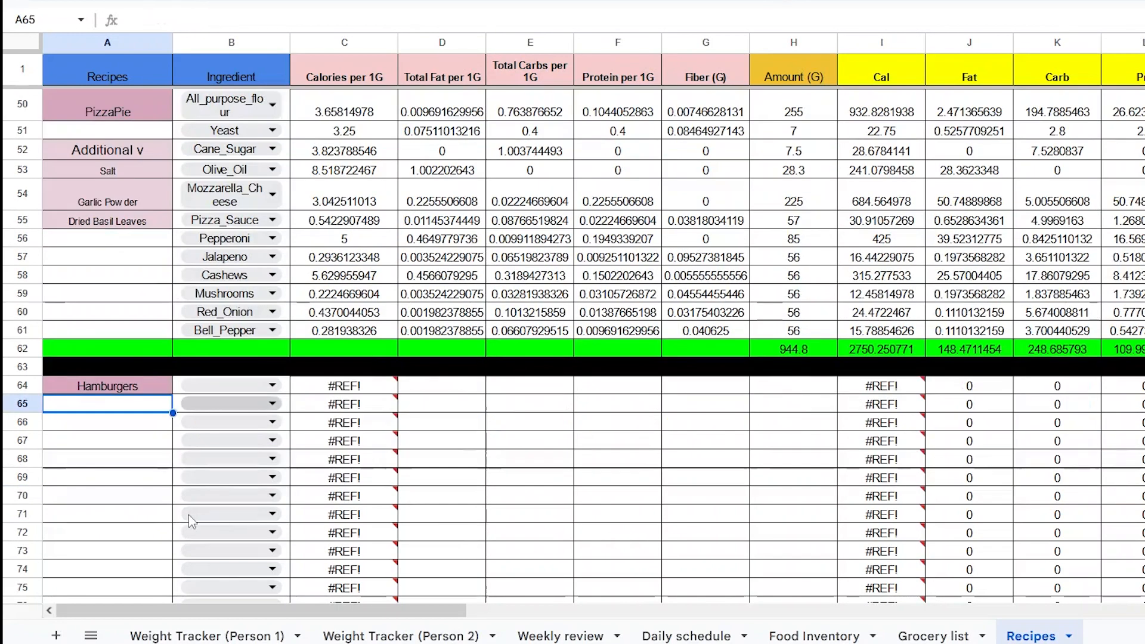
pyautogui.click(235, 386)
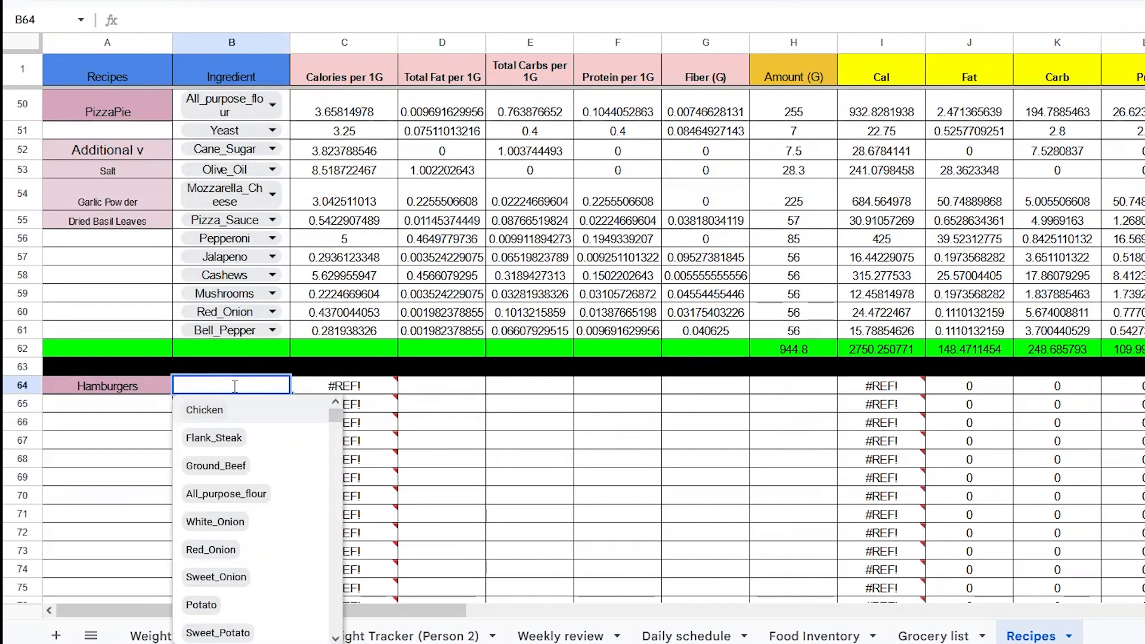
pyautogui.write('groun')
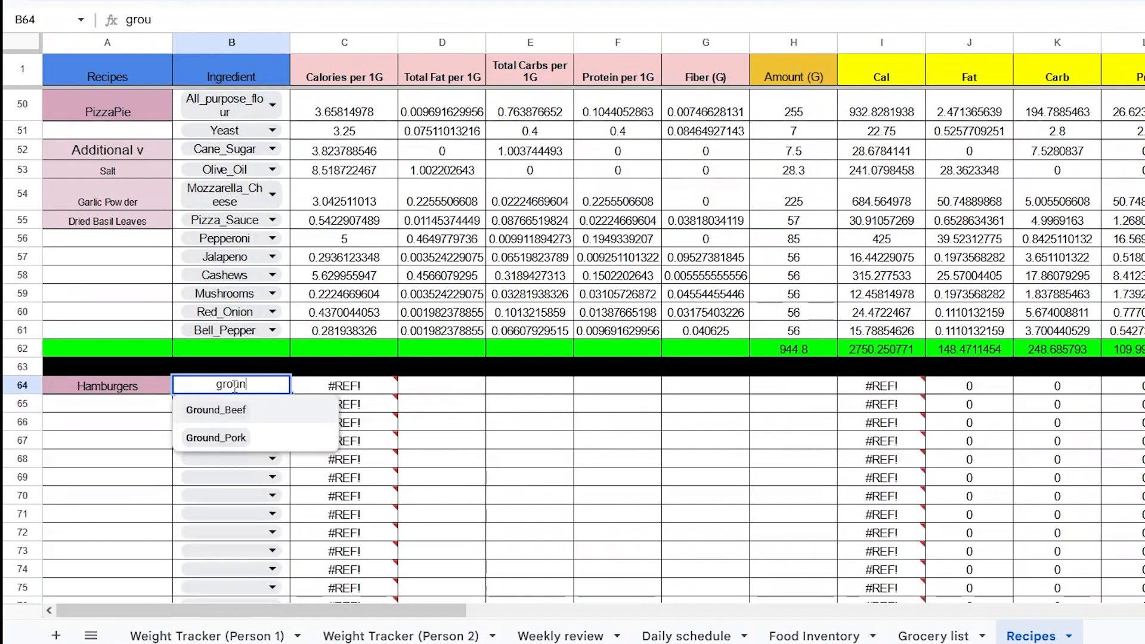
pyautogui.press('Down')
pyautogui.press('Return')
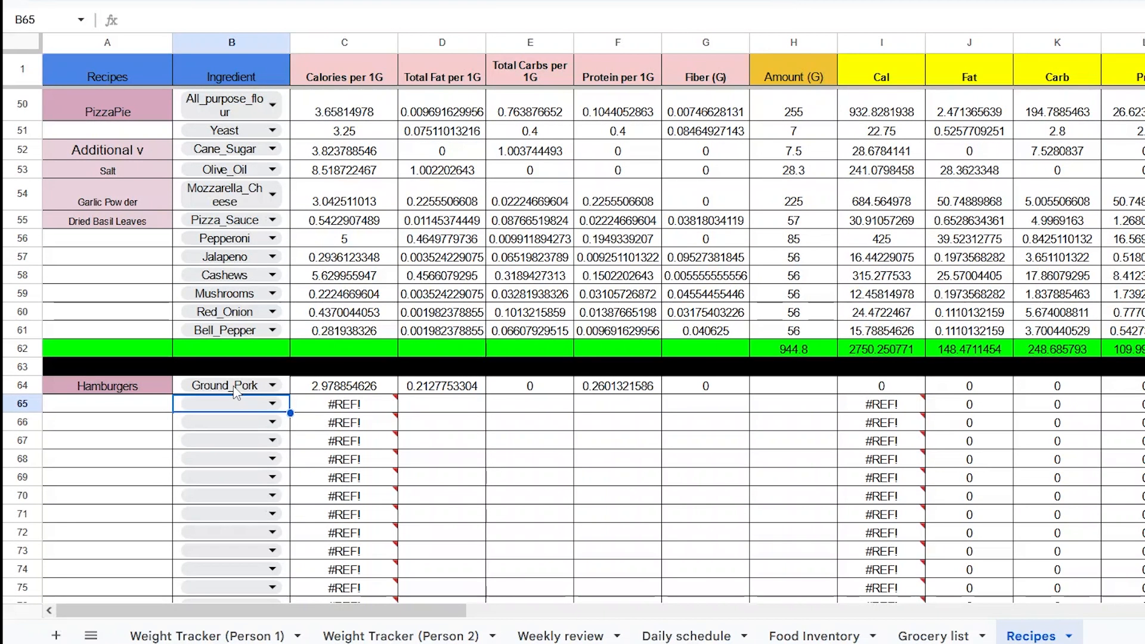
pyautogui.write('ground')
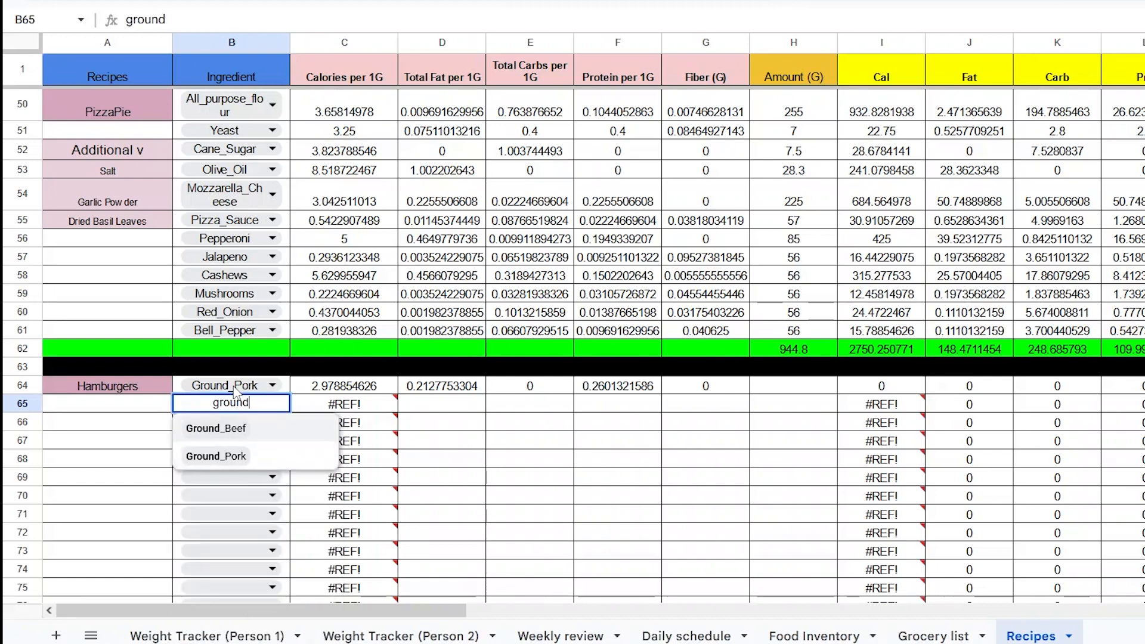
pyautogui.press('Return')
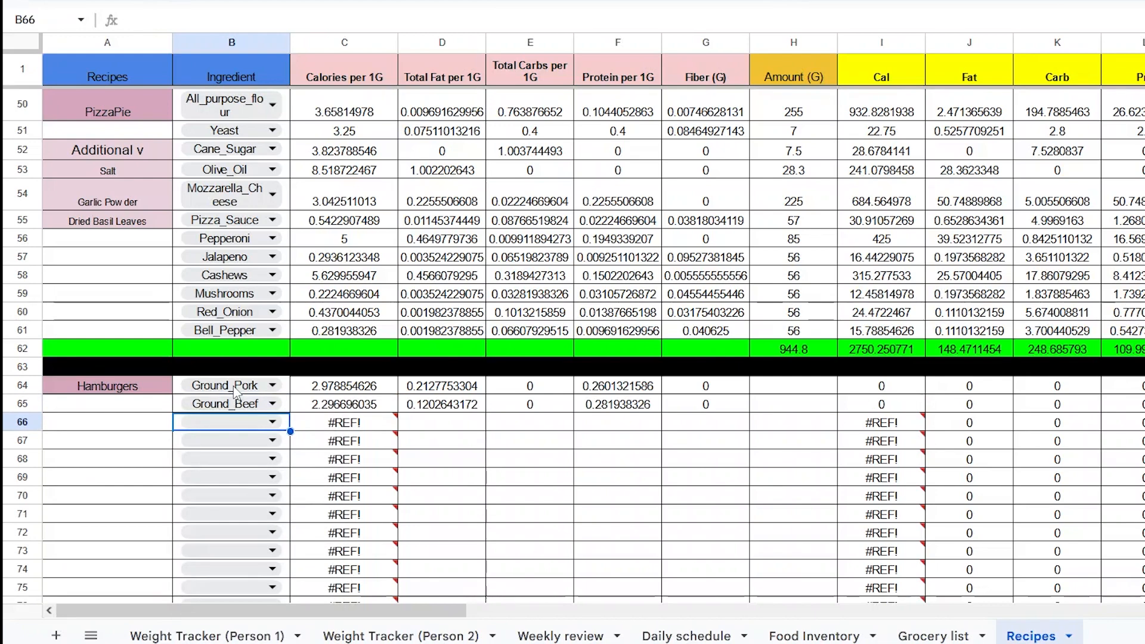
# - Add Worcestershire_Sauce as the next Hamburgers ingredient
pyautogui.moveTo(339, 448)
pyautogui.write('worch')
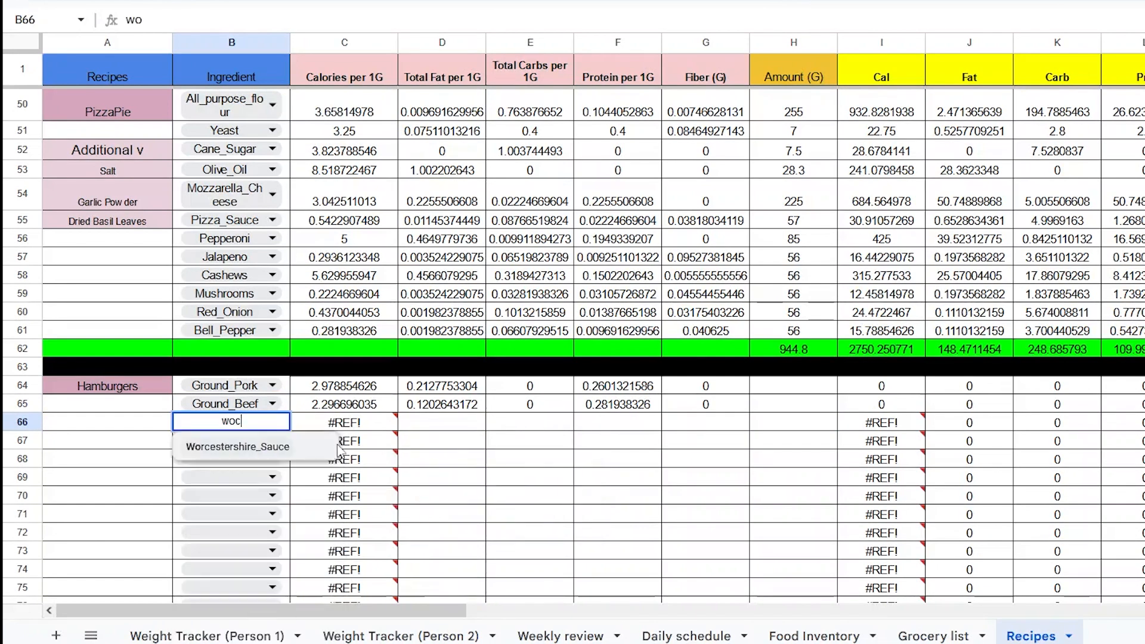
pyautogui.press('BackSpace')
pyautogui.press('Return')
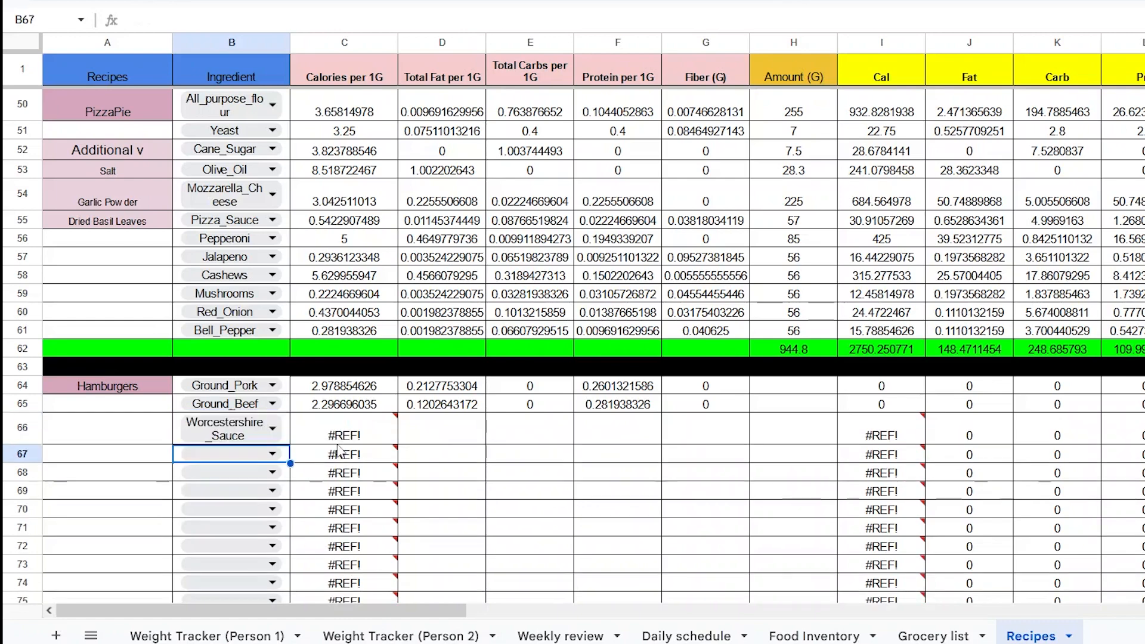
# - Add Paprika as the next Hamburgers ingredient
pyautogui.write('garli')
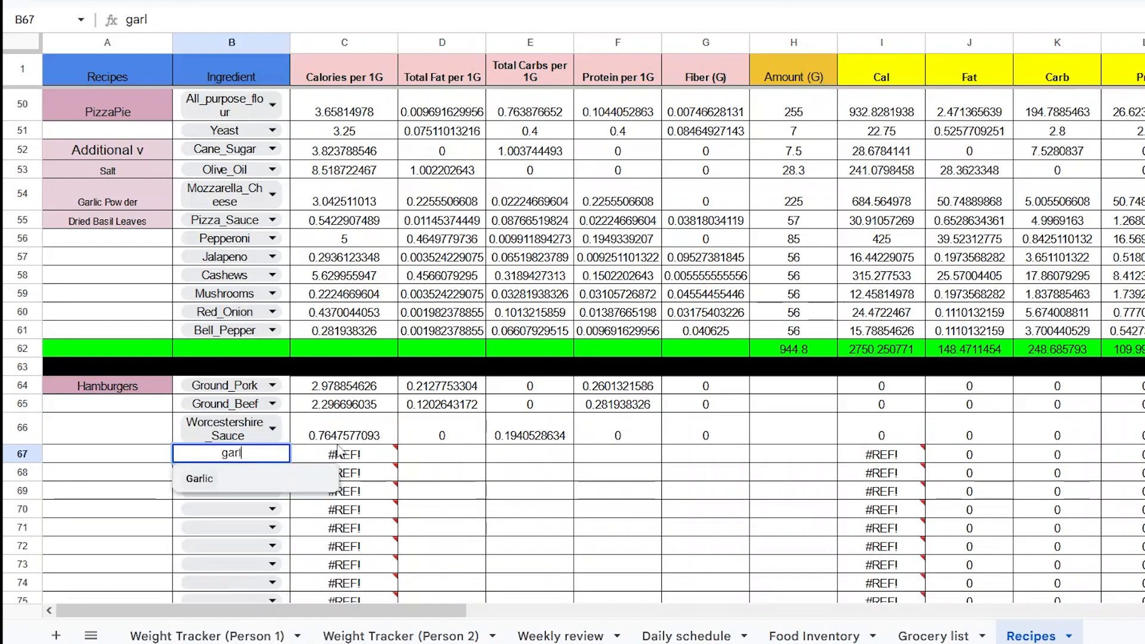
pyautogui.press('BackSpace')
pyautogui.press('BackSpace')
pyautogui.press('BackSpace')
pyautogui.press('BackSpace')
pyautogui.press('BackSpace')
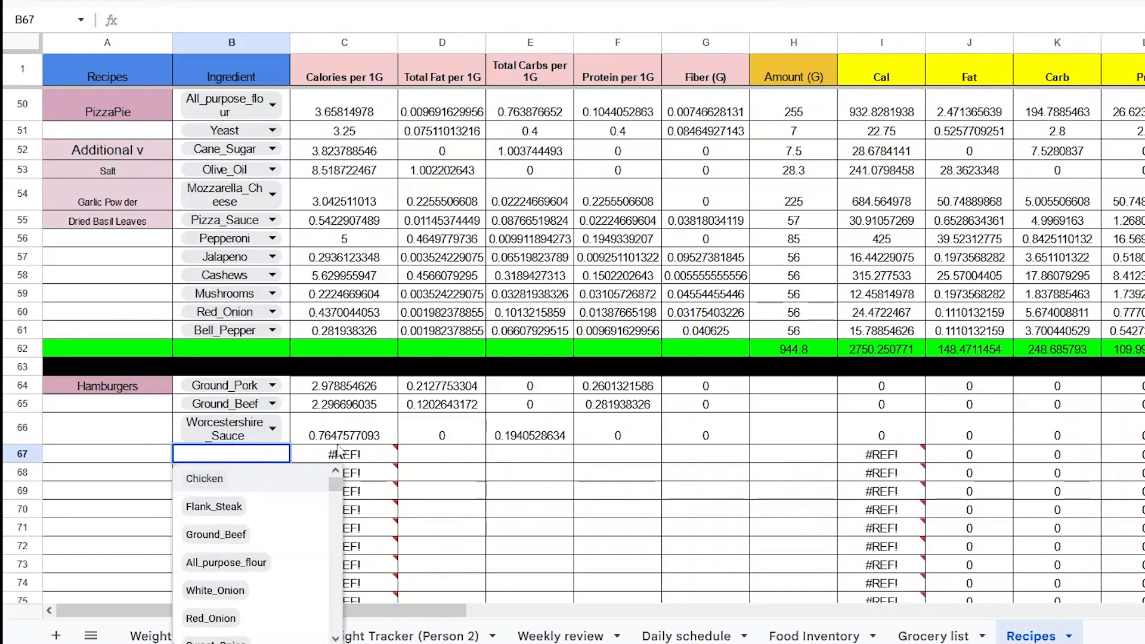
pyautogui.write('io')
pyautogui.press('BackSpace')
pyautogui.press('BackSpace')
pyautogui.write('o')
pyautogui.press('BackSpace')
pyautogui.write('papr')
pyautogui.press('Return')
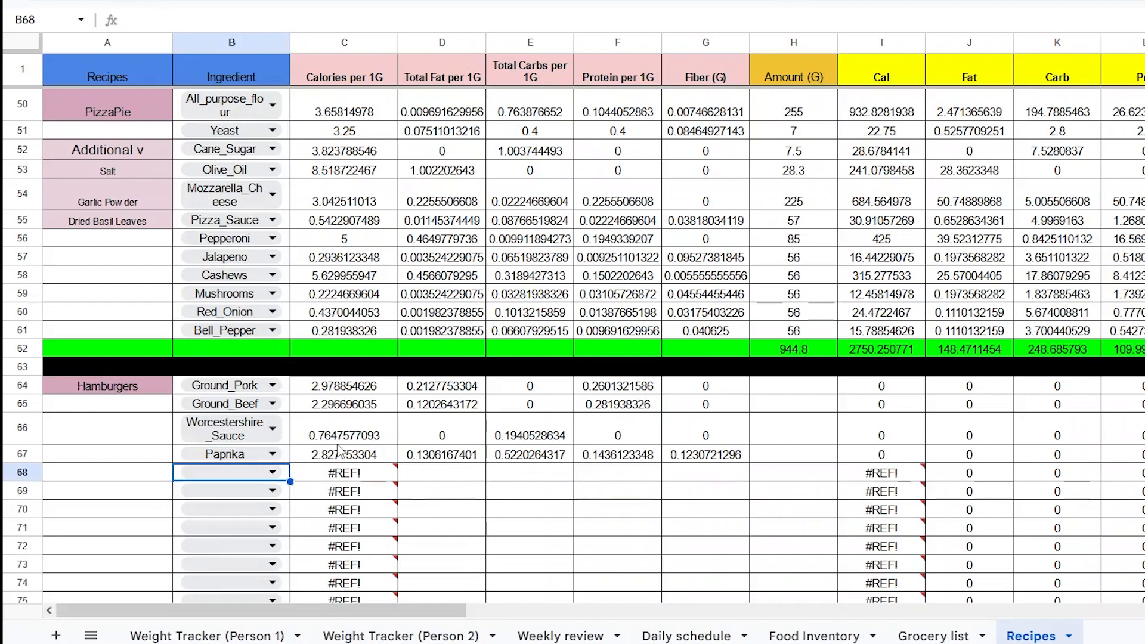
# - Add Franks_Redhot as the next Hamburgers ingredient
pyautogui.write('hot')
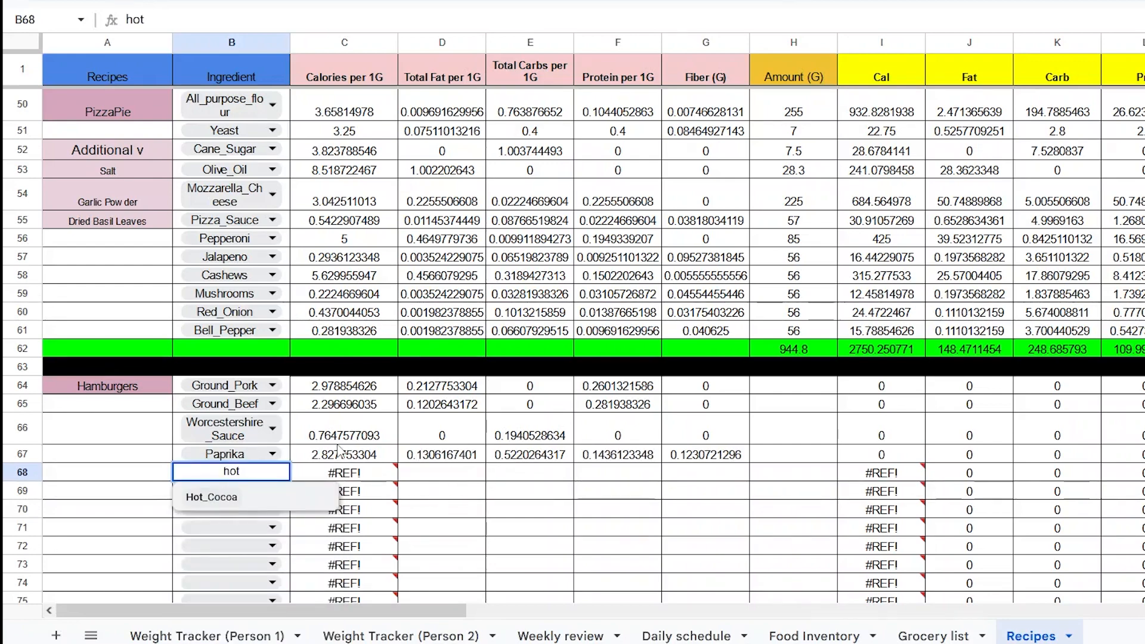
pyautogui.press('BackSpace')
pyautogui.press('BackSpace')
pyautogui.write('frank')
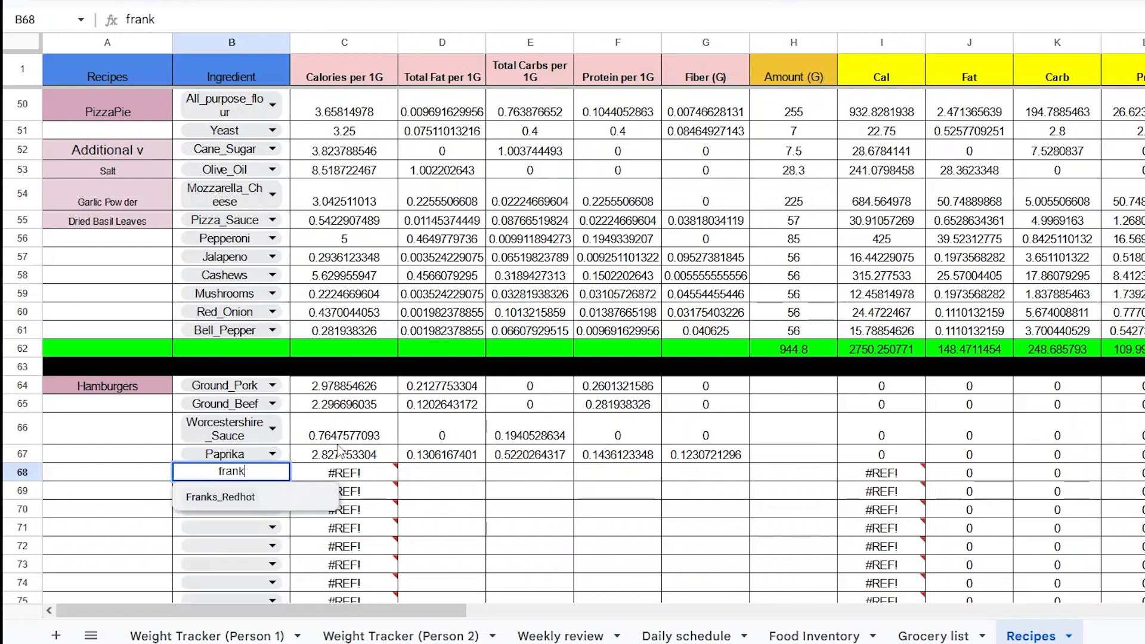
pyautogui.press('Return')
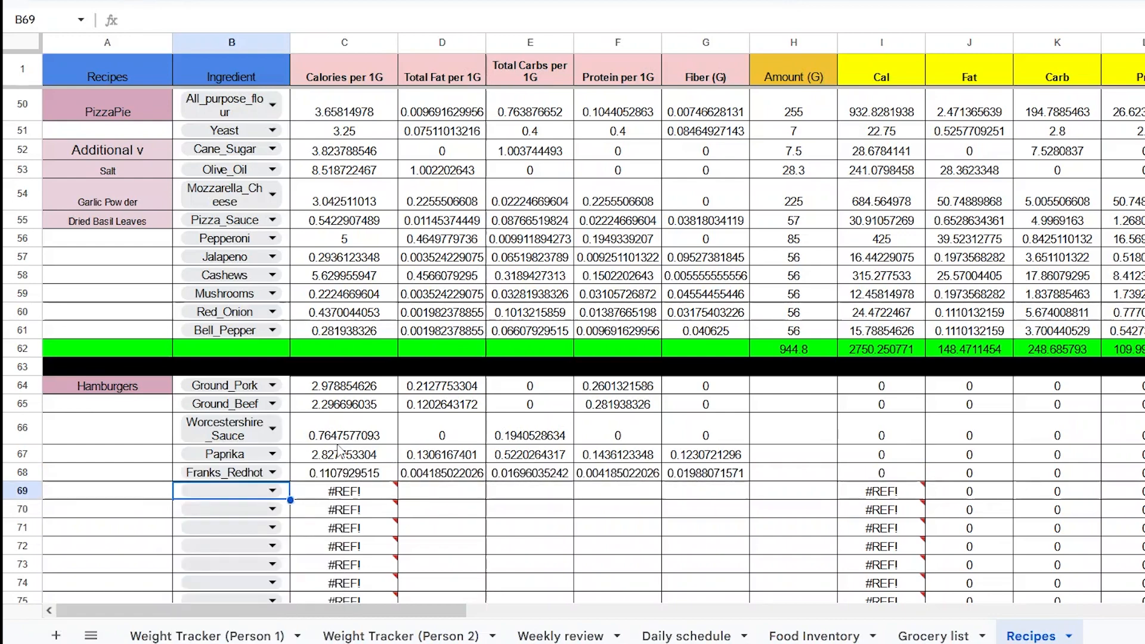
# - Try to pick buns as the next Hamburgers ingredient
pyautogui.write('buns')
pyautogui.press('BackSpace')
pyautogui.press('BackSpace')
pyautogui.press('BackSpace')
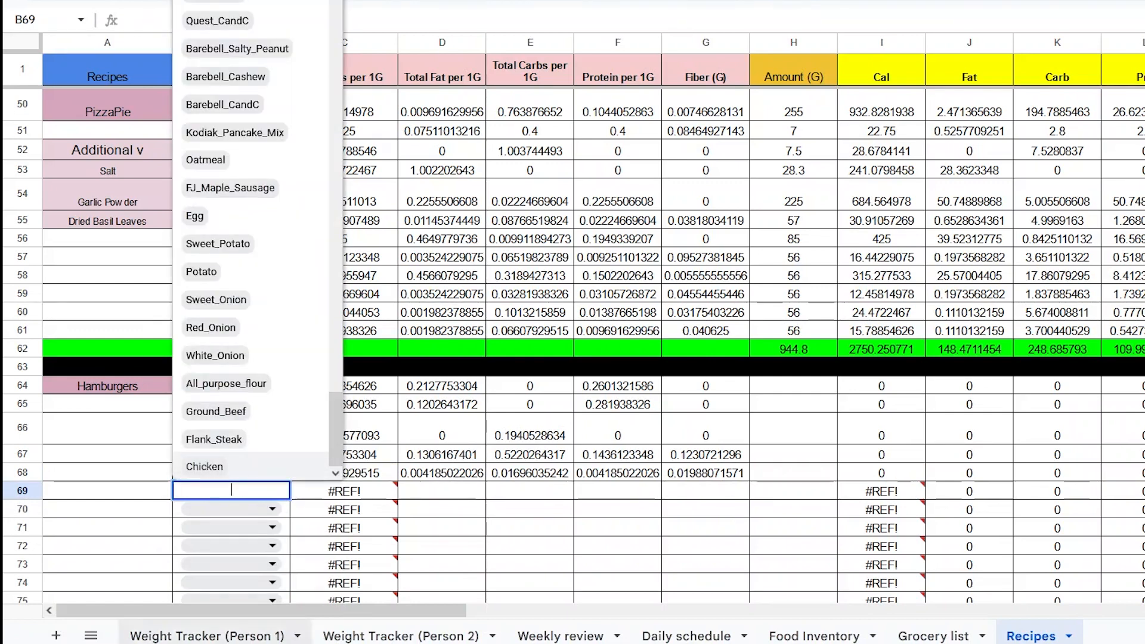
pyautogui.click(166, 498)
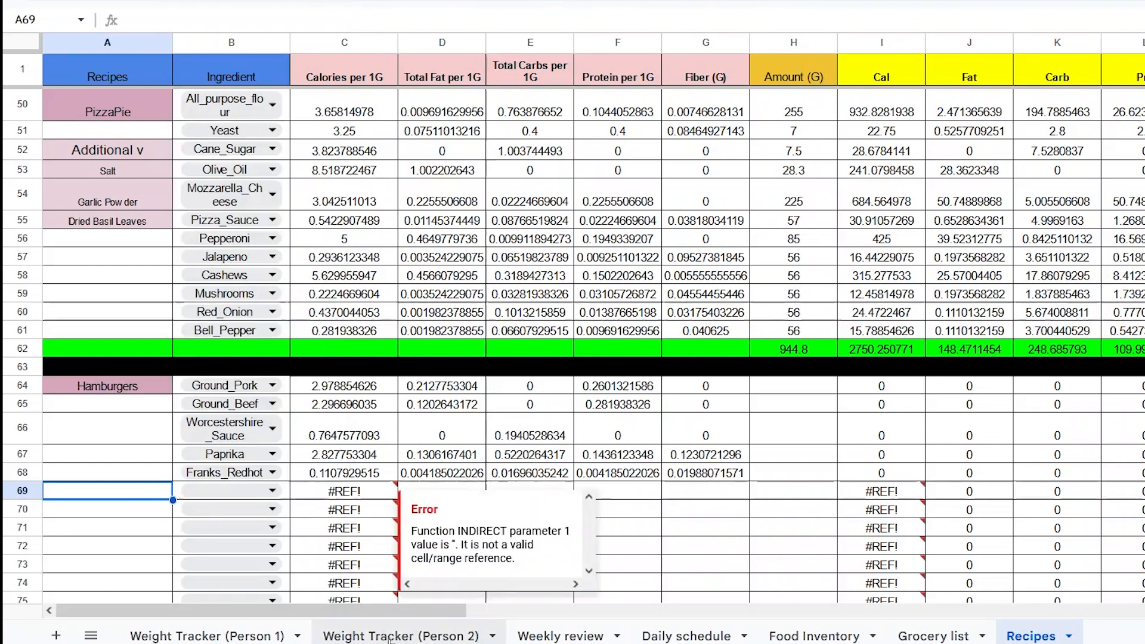
# - Enter a new burger buns food type in A136 of the Food data per lb sheet
pyautogui.click(90, 636)
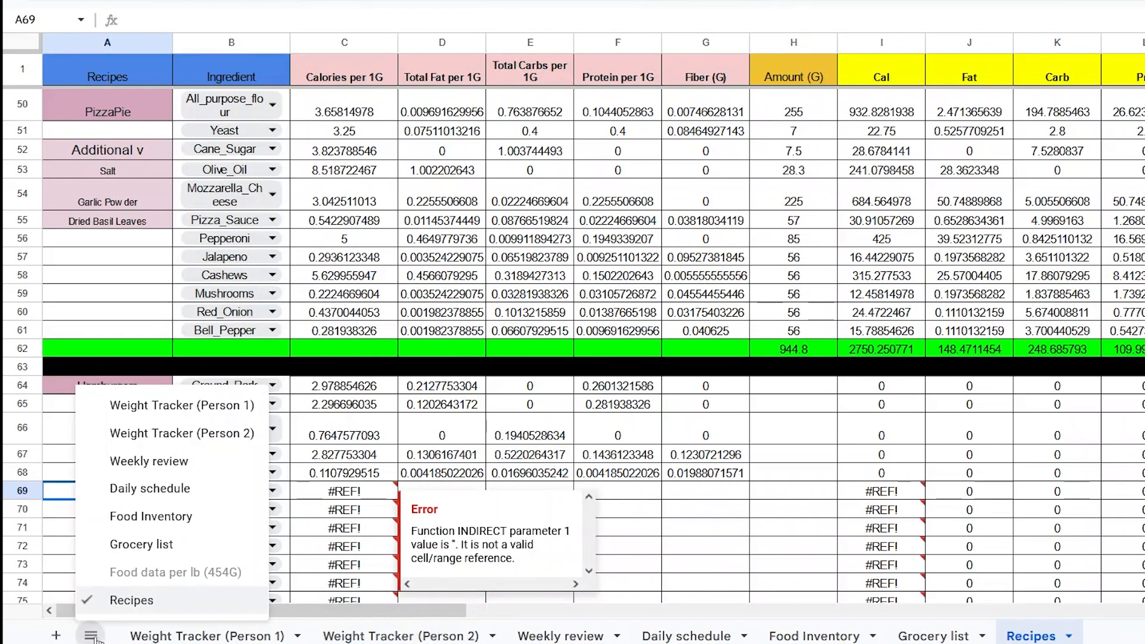
pyautogui.click(143, 572)
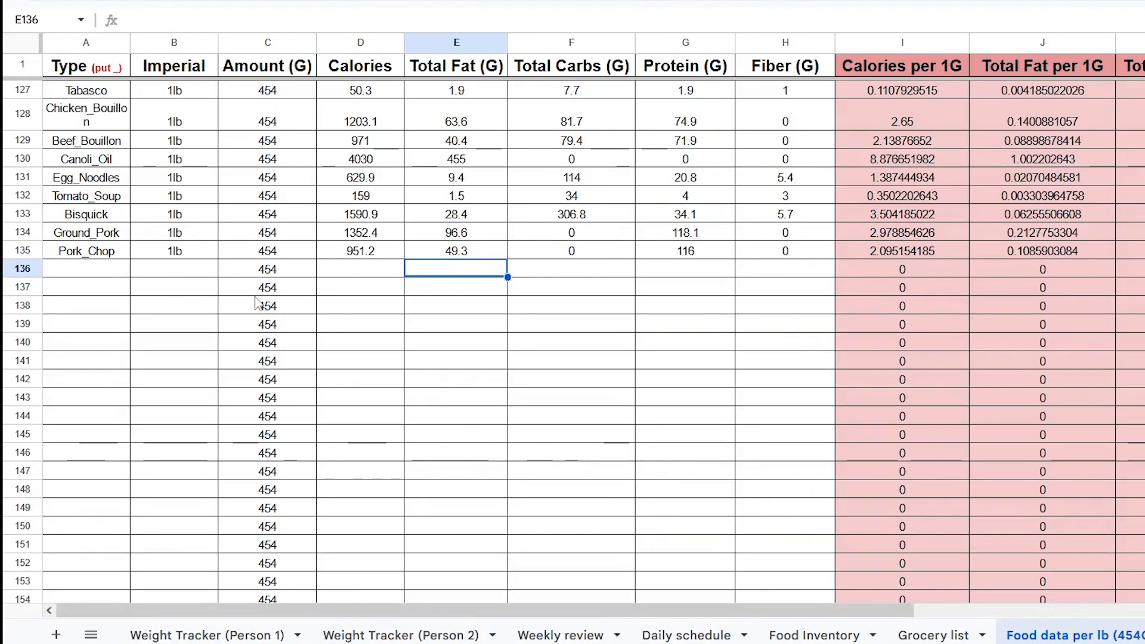
pyautogui.click(107, 275)
pyautogui.write('B')
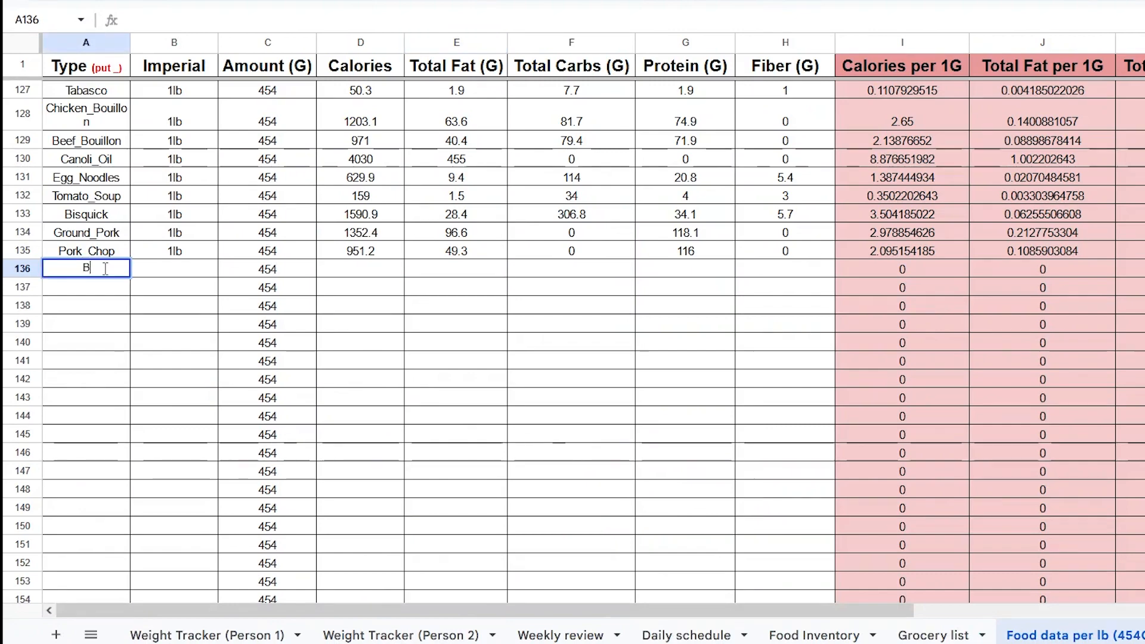
pyautogui.write('urger_Bu')
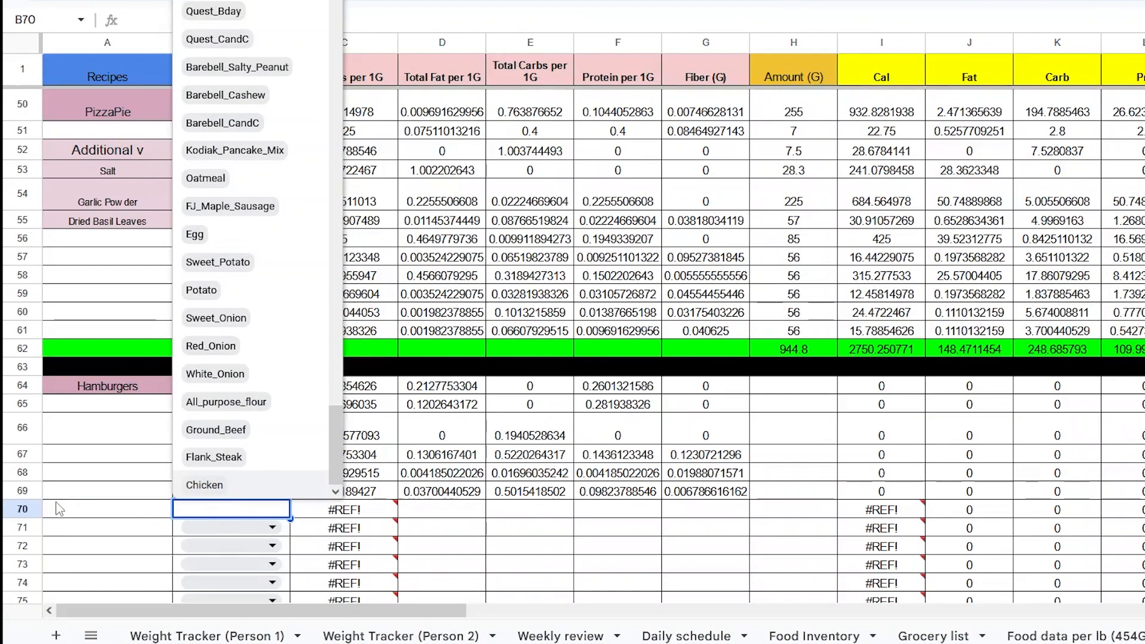
# - Add American_Cheese, Mustard, Tomato and Pickle as the next Hamburgers ingredients
pyautogui.write('america')
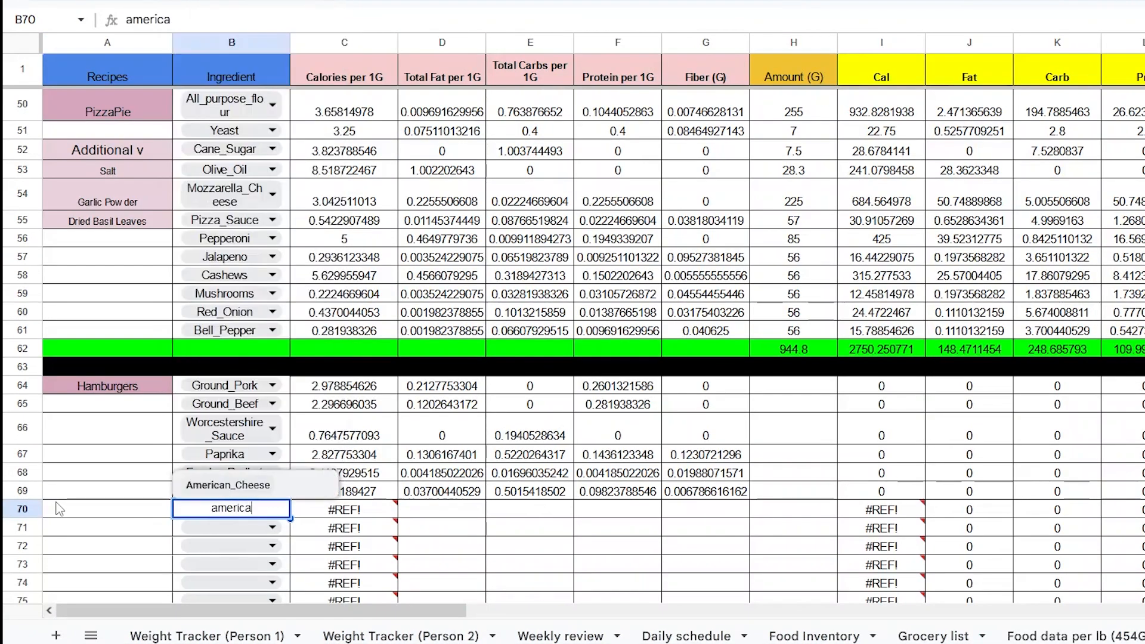
pyautogui.press('Return')
pyautogui.write('mush')
pyautogui.press('Return')
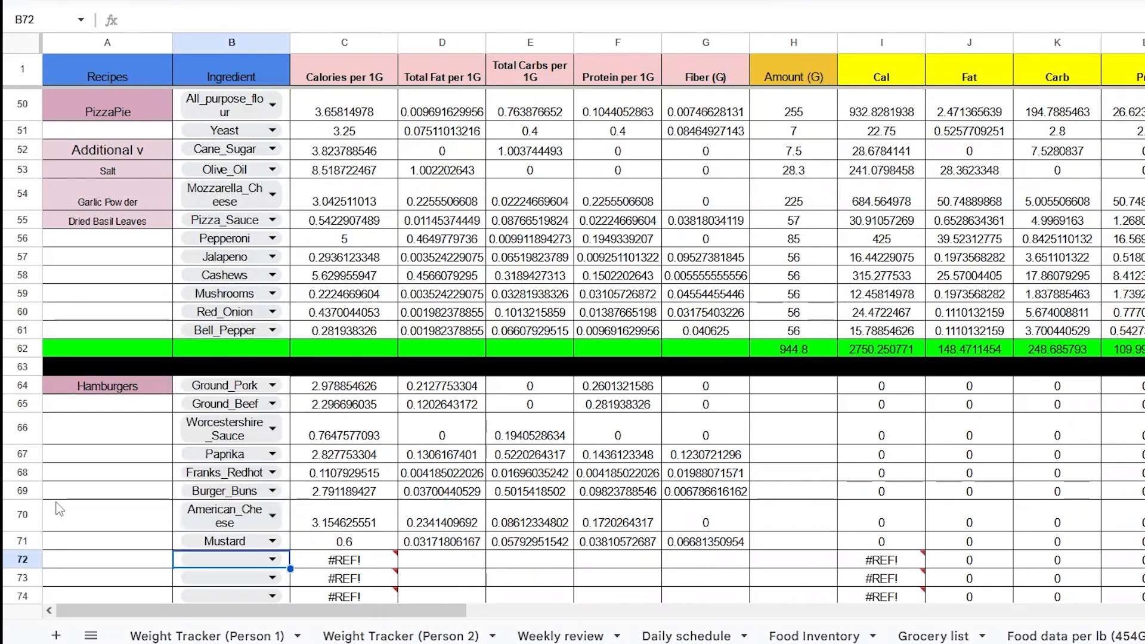
pyautogui.write('tomato')
pyautogui.press('Return')
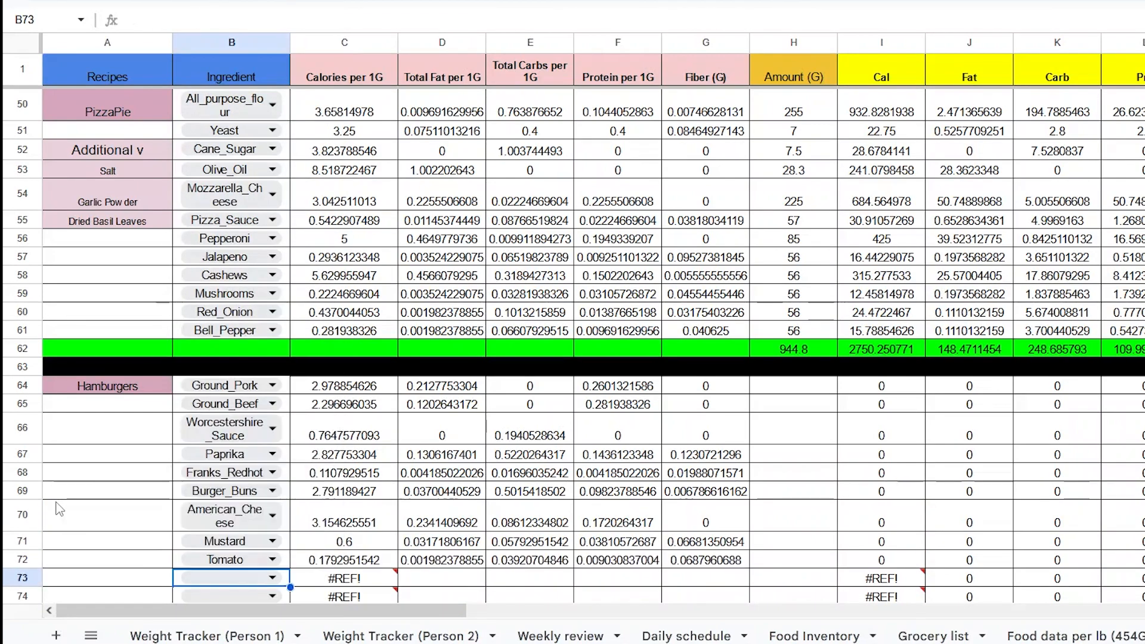
pyautogui.write('pickle')
pyautogui.press('Return')
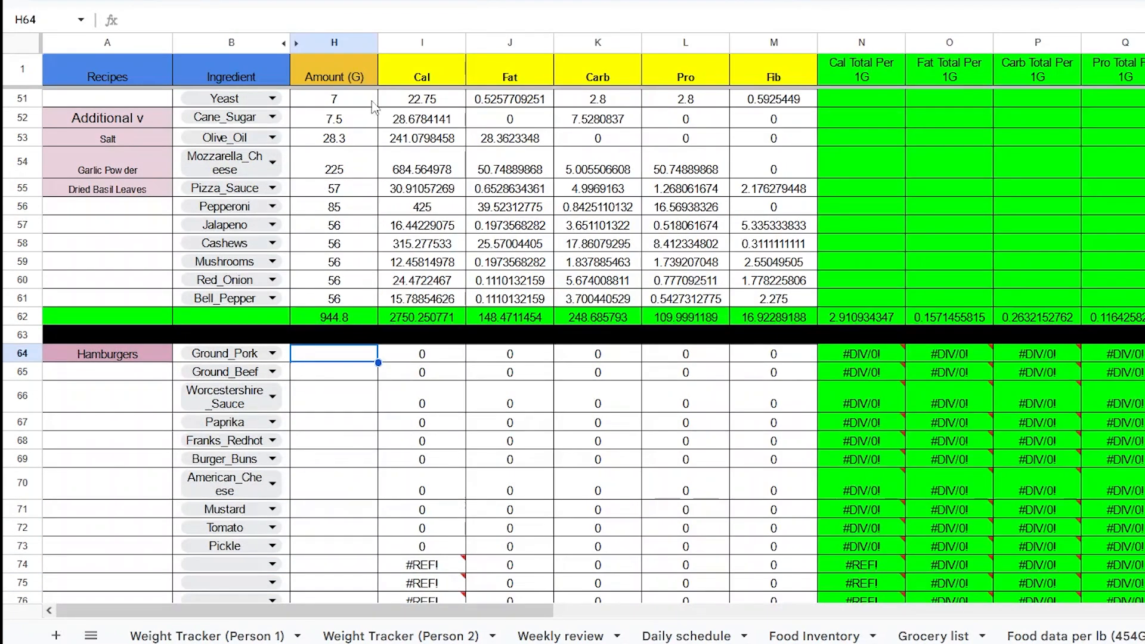
# - Enter amounts of 454 for Ground_Pork and Ground_Beef and 8.37 for Worcestershire_Sauce
pyautogui.write('454')
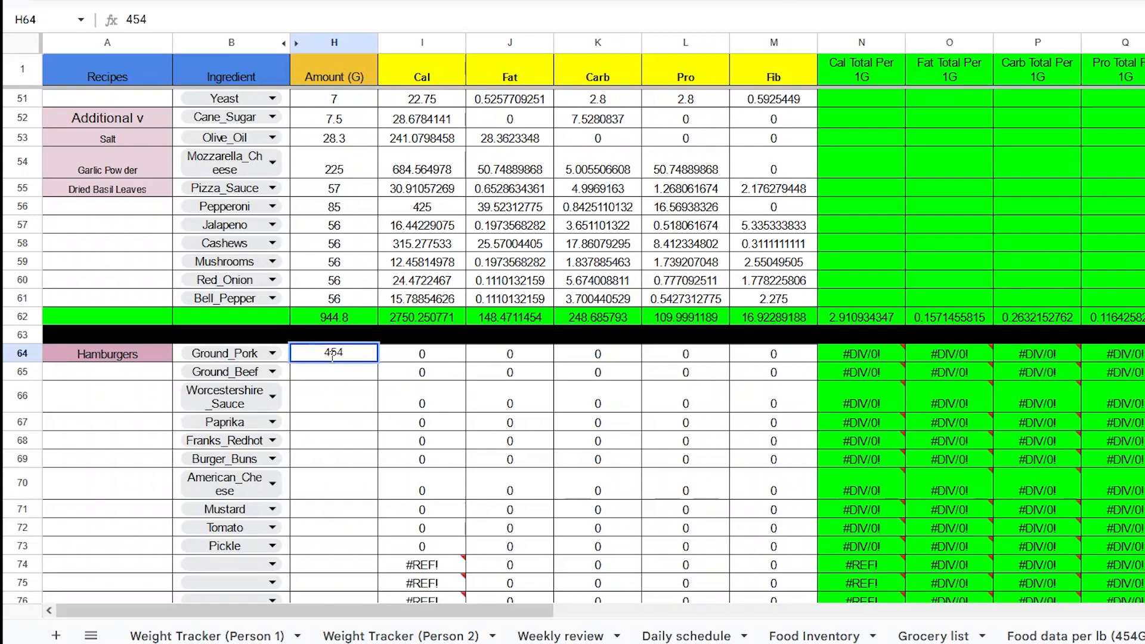
pyautogui.press('Return')
pyautogui.write('454')
pyautogui.press('Return')
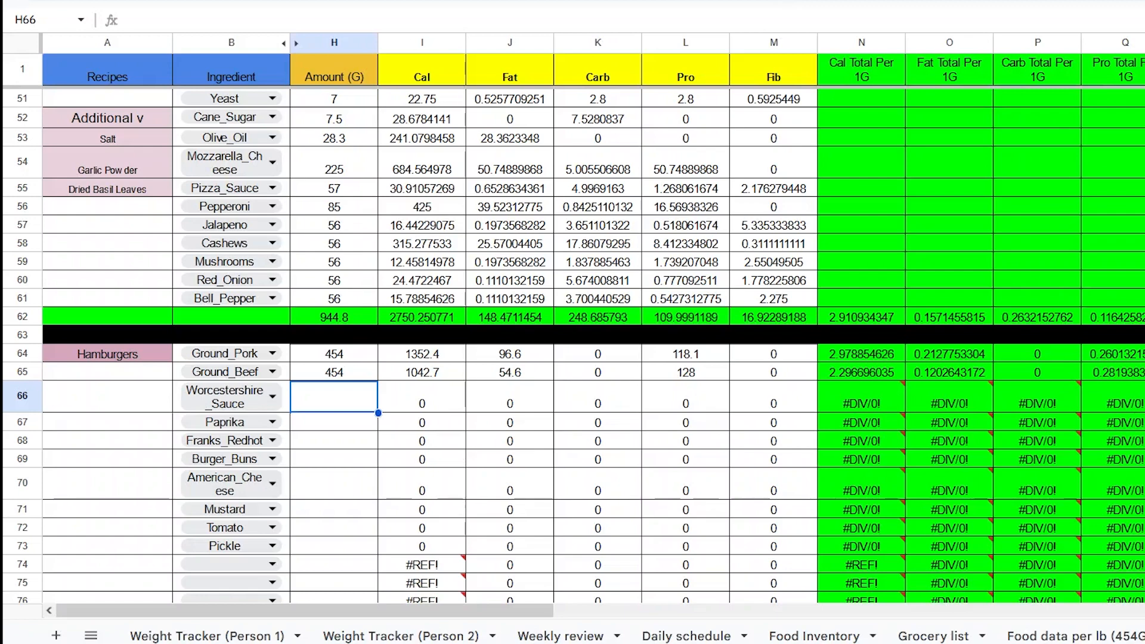
pyautogui.write('8.37')
pyautogui.press('Return')
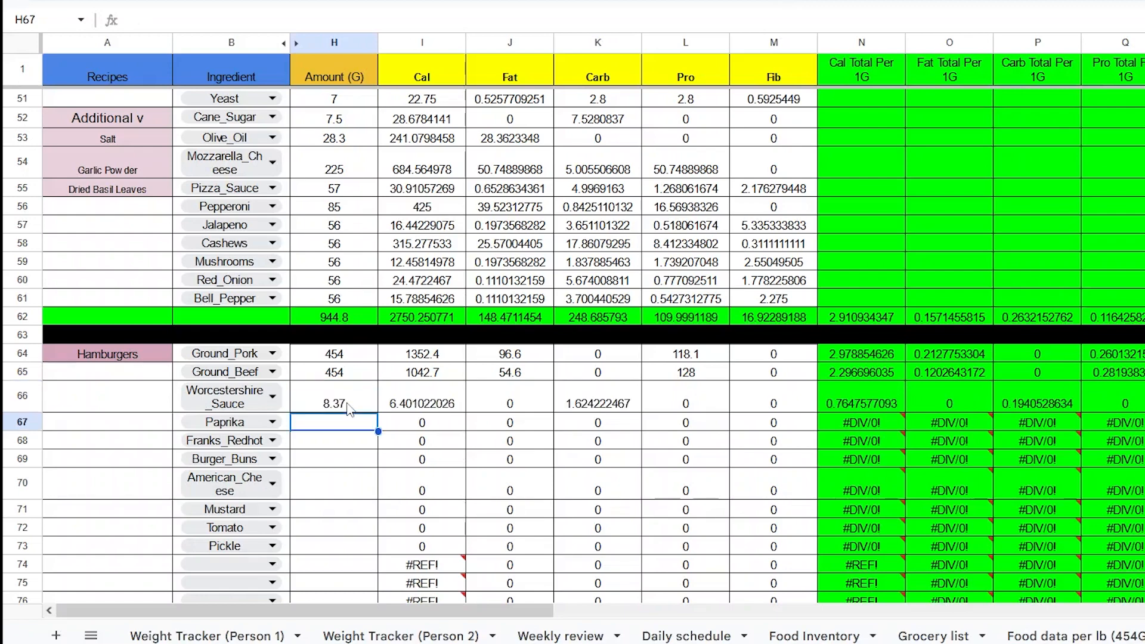
# - Copy the Additional v label from A52 into A66 beside the Hamburgers ingredients
pyautogui.click(102, 117)
pyautogui.scroll(4, 149, 392)
pyautogui.scroll(-4, 149, 392)
pyautogui.click(107, 397)
pyautogui.write('Additional v')
pyautogui.press('Return')
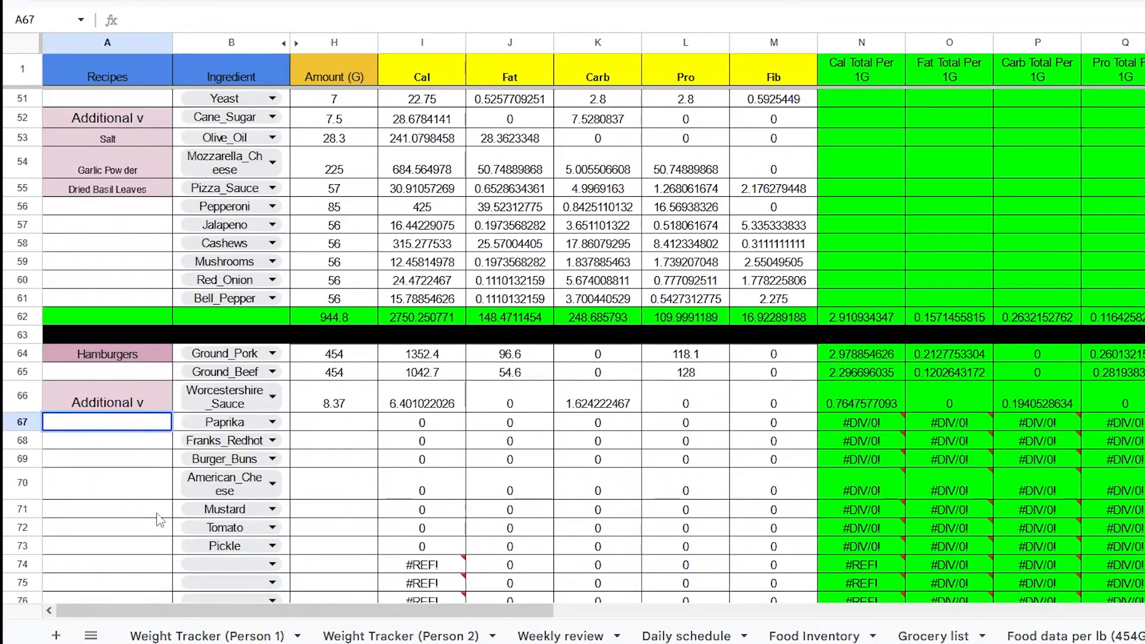
# - Enter the note 1tsp/4.18G Garlic Powder in A67 beside Paprika
pyautogui.write('1tsp/4.18G Garlic Powder')
# - Copy the note down into A68 and change it to 1tsp/4.18G Onion Powder
pyautogui.click(121, 447)
pyautogui.click(121, 423)
pyautogui.click(458, 0)
pyautogui.click(458, 0)
pyautogui.moveTo(171, 429); pyautogui.dragTo(162, 442)
pyautogui.doubleClick(127, 441)
pyautogui.doubleClick(127, 441)
pyautogui.write('Onion')
pyautogui.press('Return')
# - Set the Paprika amount to 4.18
pyautogui.click(334, 422)
pyautogui.write('4.18')
pyautogui.press('Return')
# - Add the notes 1tsp/4.18G Salt and 1tsp/4.18G Ground Pepper in A69 and A70
pyautogui.click(101, 442)
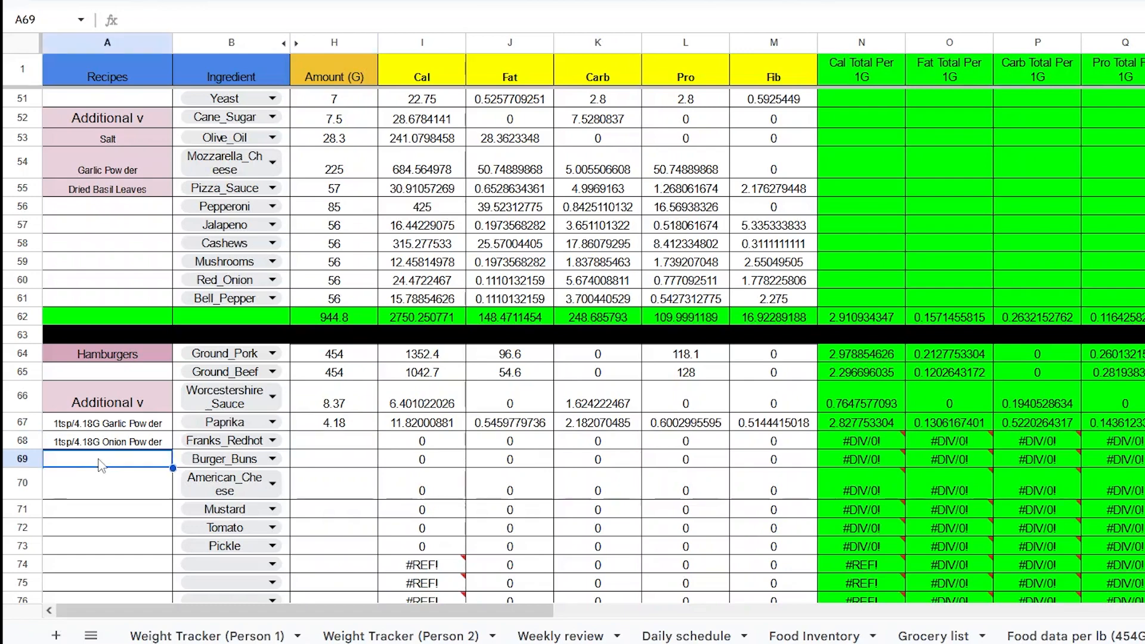
pyautogui.moveTo(171, 450); pyautogui.dragTo(103, 467)
pyautogui.doubleClick(164, 460)
pyautogui.write('Salt')
pyautogui.press('Return')
pyautogui.doubleClick(165, 484)
pyautogui.moveTo(165, 484); pyautogui.dragTo(100, 492)
pyautogui.write('Ground Pepper')
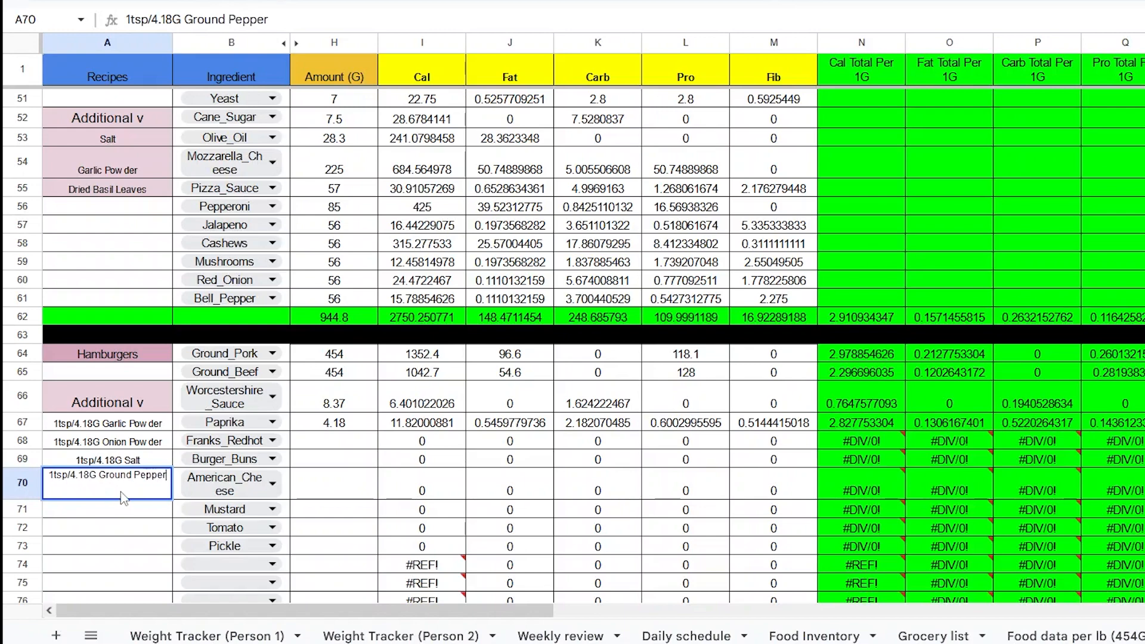
pyautogui.press('Return')
# - Enter amounts of 8.37 for Franks_Redhot, 311.845 for Burger_Buns and 168 for American_Cheese
pyautogui.click(334, 441)
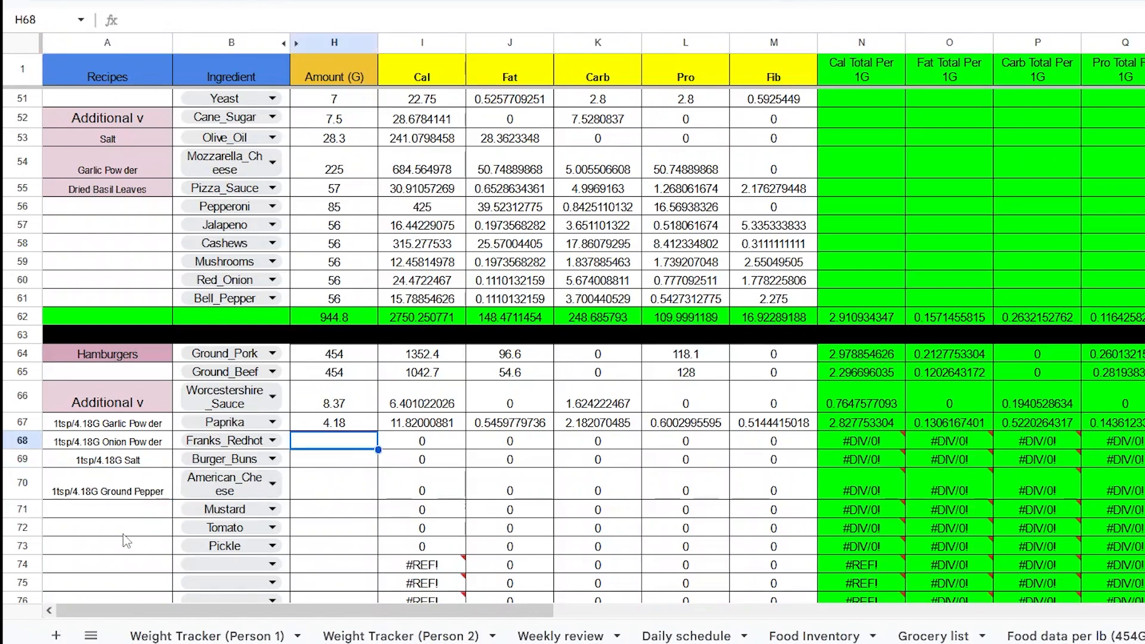
pyautogui.write('8.37')
pyautogui.press('Return')
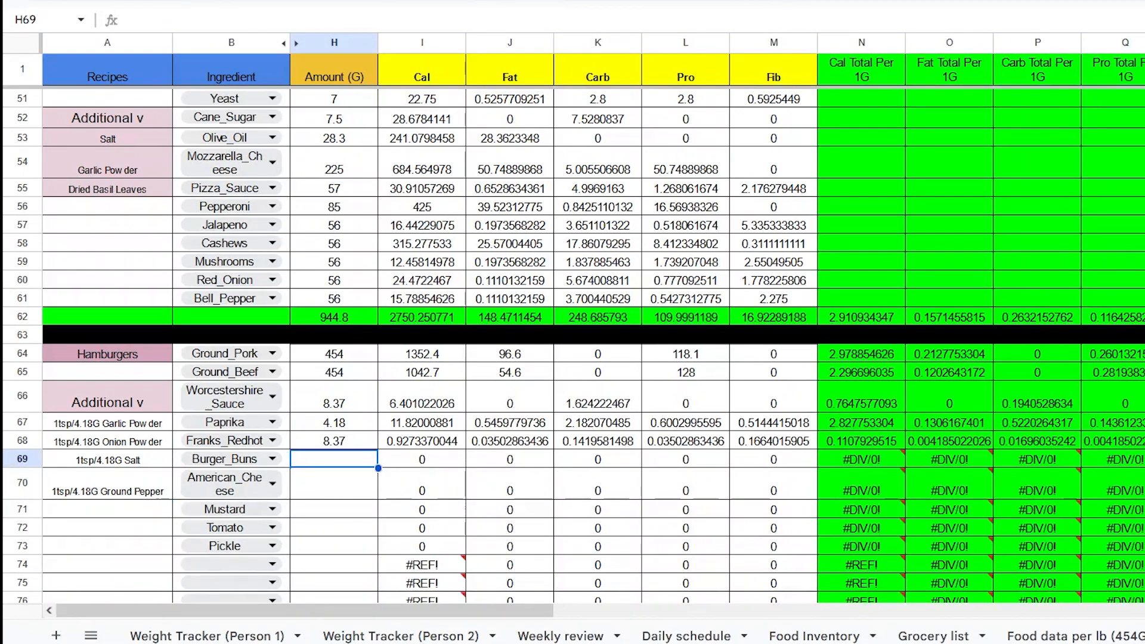
pyautogui.write('311.845')
pyautogui.press('Return')
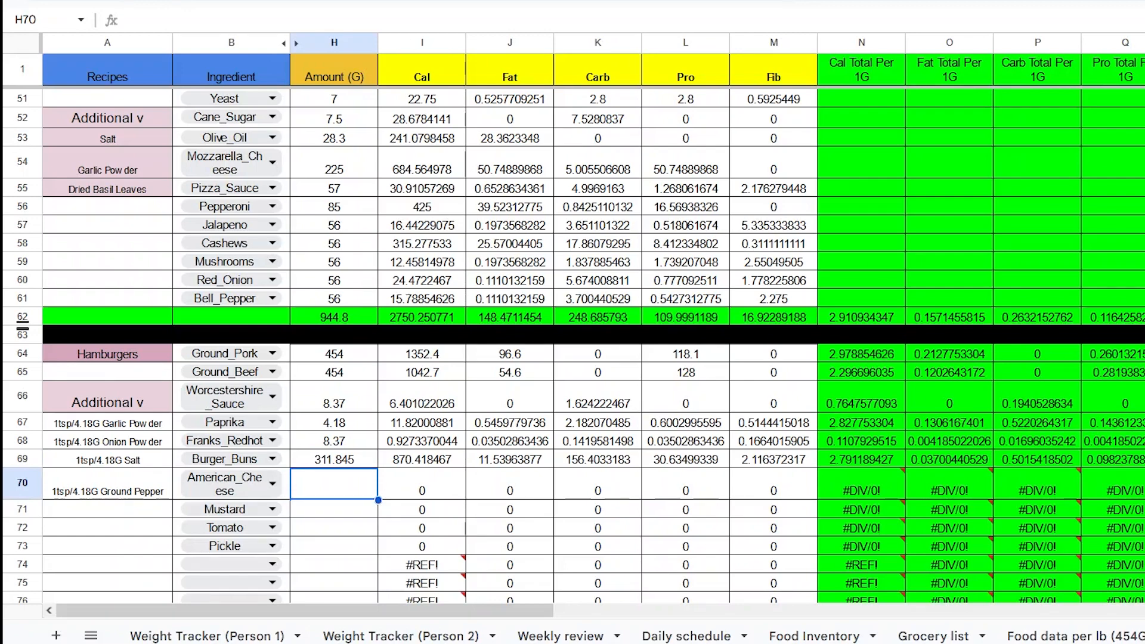
pyautogui.write('168')
pyautogui.press('Return')
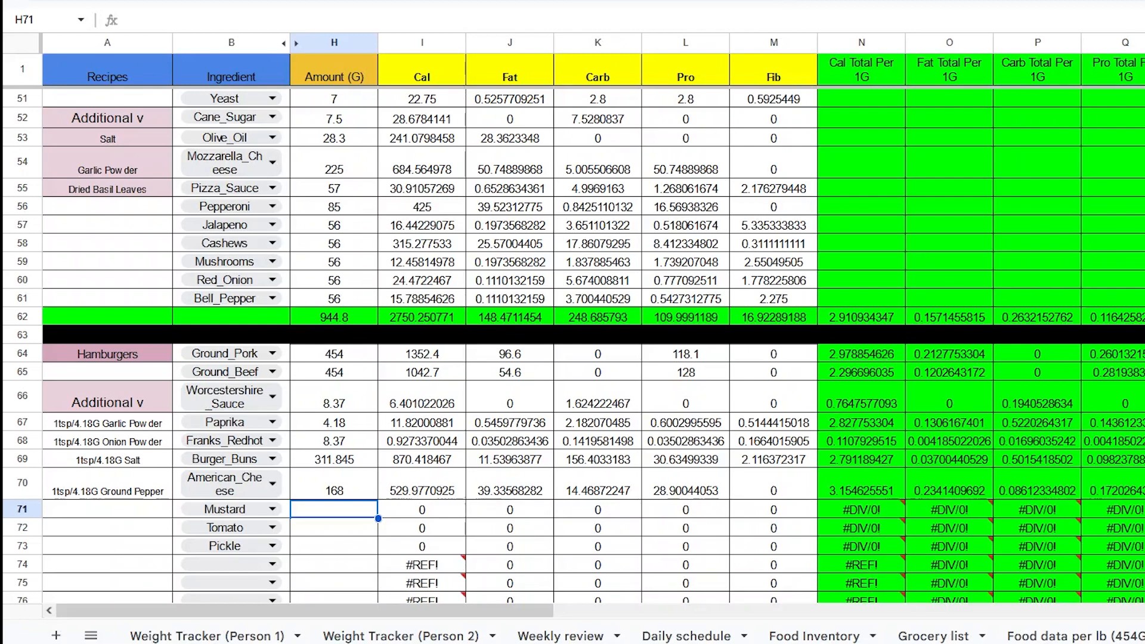
# - Remove Mustard from the Hamburgers ingredient list
pyautogui.press('Left')
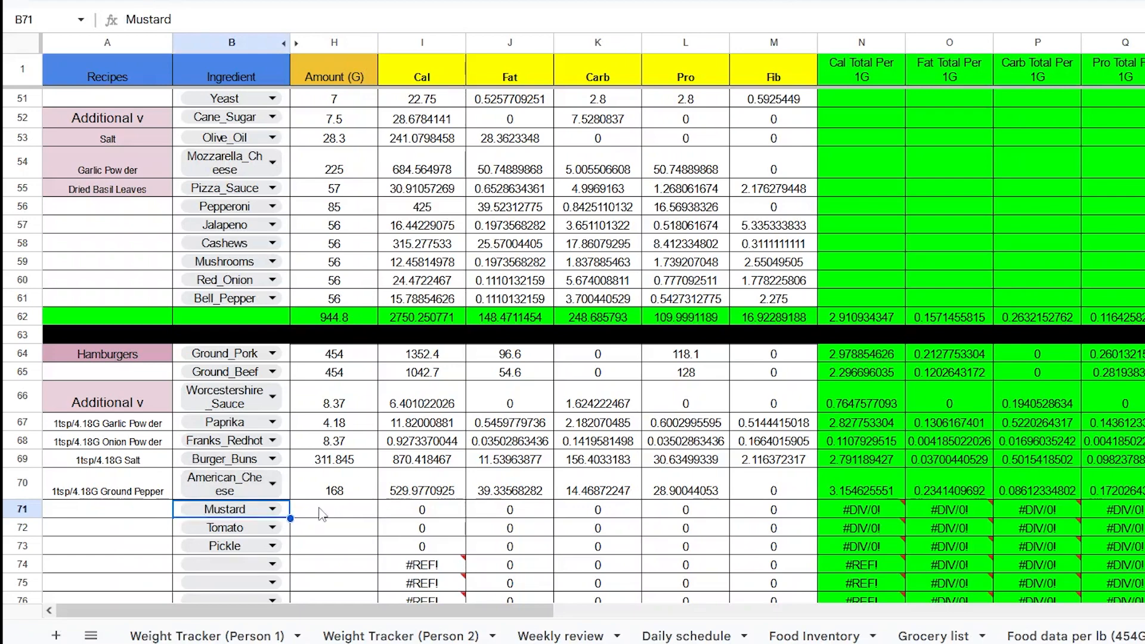
pyautogui.click(274, 511)
pyautogui.press('BackSpace')
pyautogui.click(276, 545)
pyautogui.hotkey('ctrl', 'z')
pyautogui.click(277, 544)
pyautogui.moveTo(280, 543); pyautogui.dragTo(199, 564)
pyautogui.press('BackSpace')
pyautogui.press('Tab')
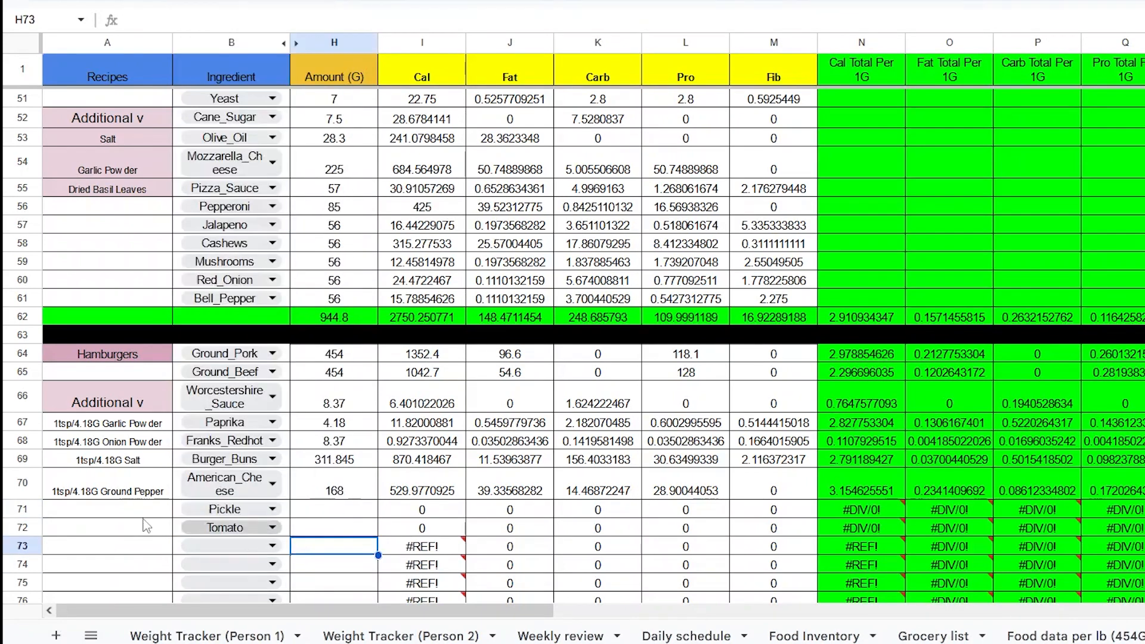
# - Enter the note Mustard for spreading in A71 and copy the note formatting onto it
pyautogui.click(150, 508)
pyautogui.write('Mustard for spreading')
pyautogui.press('Return')
pyautogui.click(120, 511)
pyautogui.click(454, 0)
pyautogui.moveTo(141, 423); pyautogui.dragTo(156, 511)
pyautogui.click(660, 1)
pyautogui.click(846, 84)
pyautogui.click(507, 486)
pyautogui.click(332, 510)
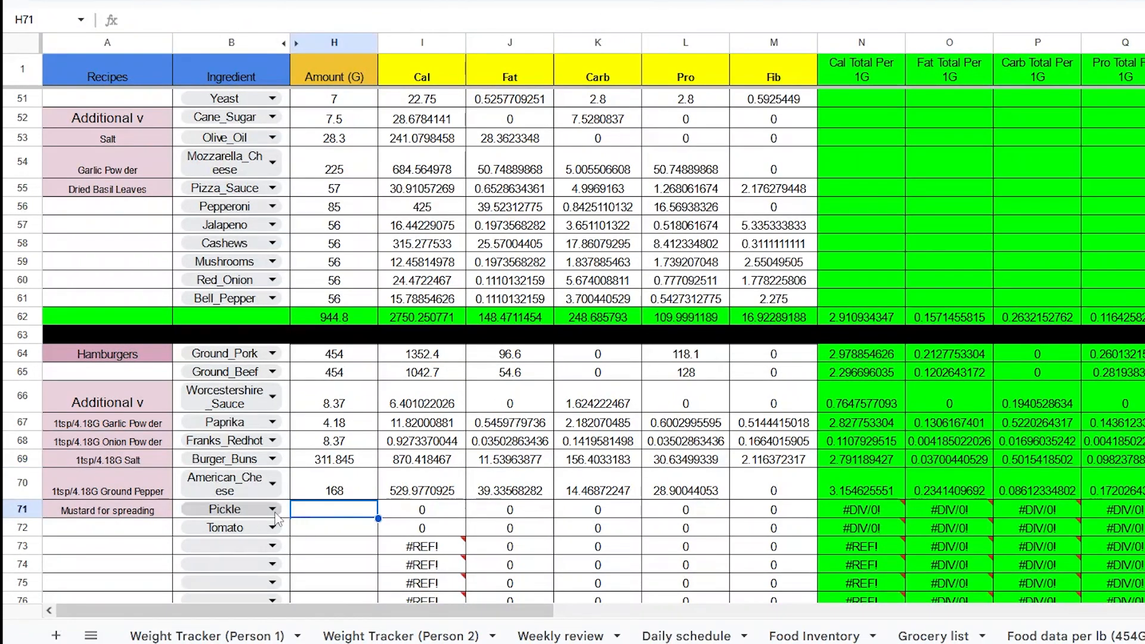
# - Clear the Pickle and Tomato ingredients from B71 and B72
pyautogui.click(272, 510)
pyautogui.press('BackSpace')
pyautogui.click(274, 528)
pyautogui.press('BackSpace')
pyautogui.click(330, 514)
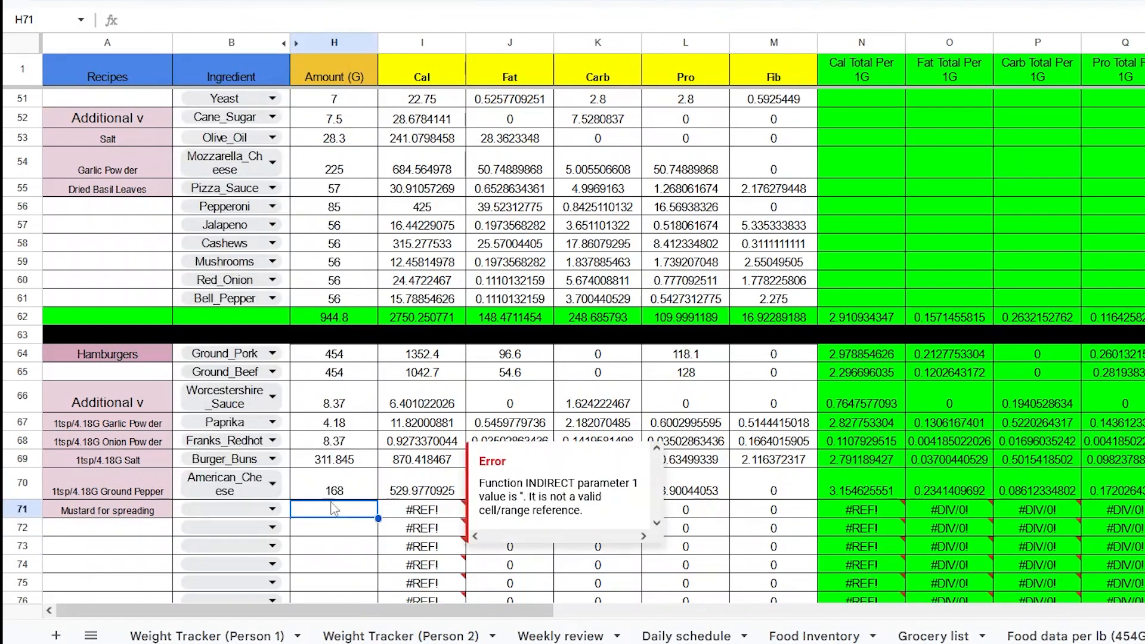
pyautogui.click(304, 528)
# - Label A72 as Optional toppings*
pyautogui.click(151, 529)
pyautogui.write('Tomato')
pyautogui.press('Return')
pyautogui.write('Pickle')
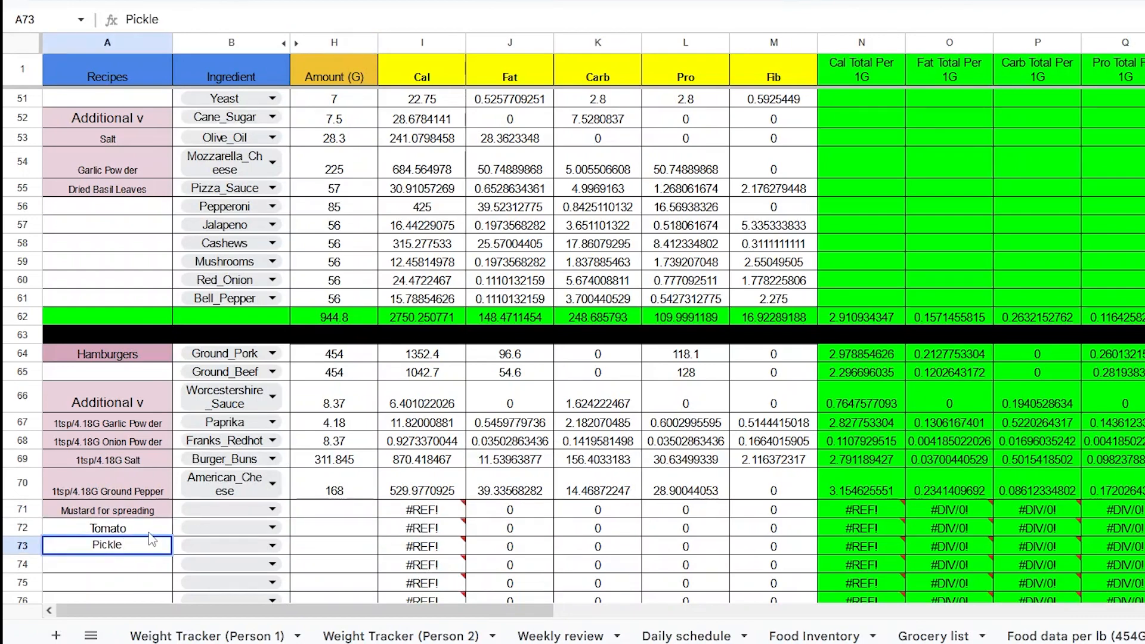
pyautogui.press('Escape')
pyautogui.press('Up')
pyautogui.write('Optional toppings*')
pyautogui.press('Return')
# - Clear the contents of row 73 below the Hamburgers recipe
pyautogui.click(307, 546)
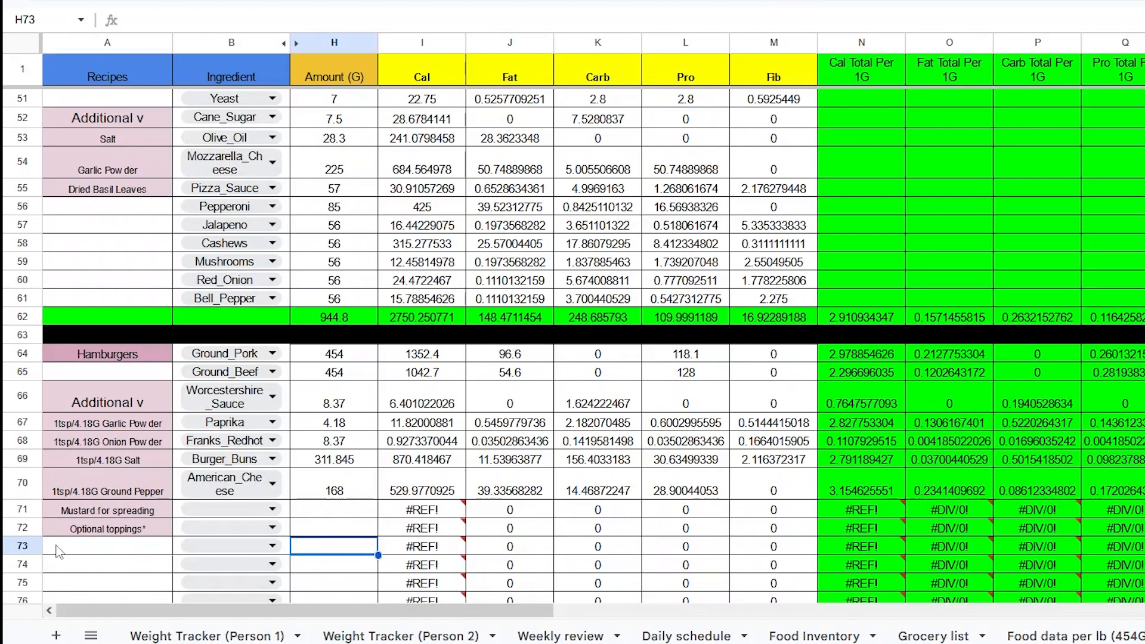
pyautogui.click(24, 546)
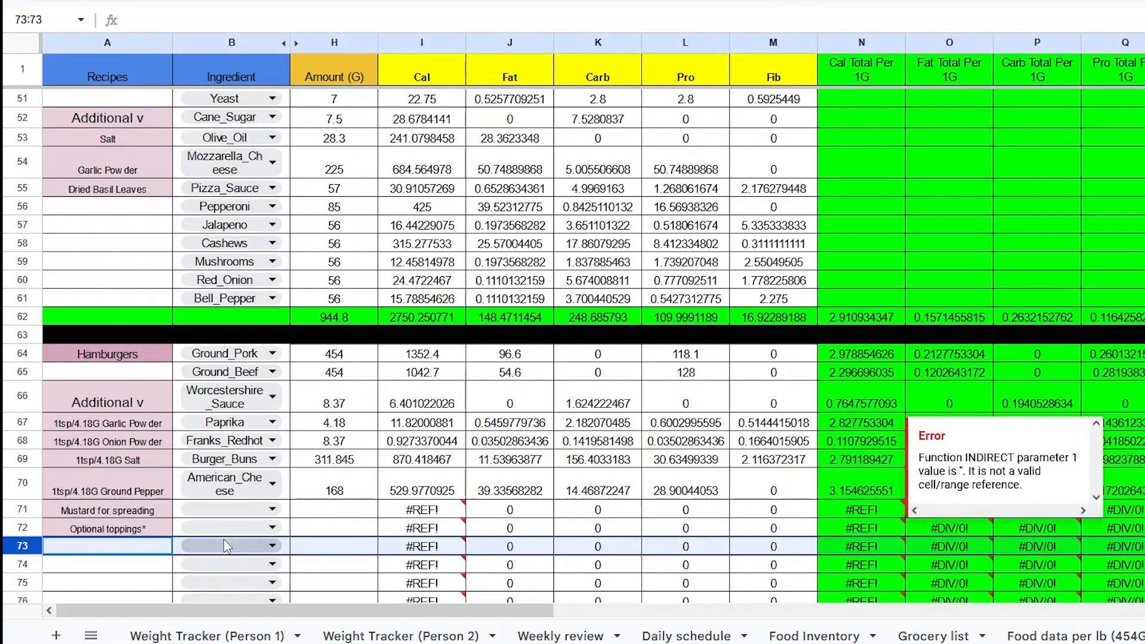
pyautogui.press('Delete')
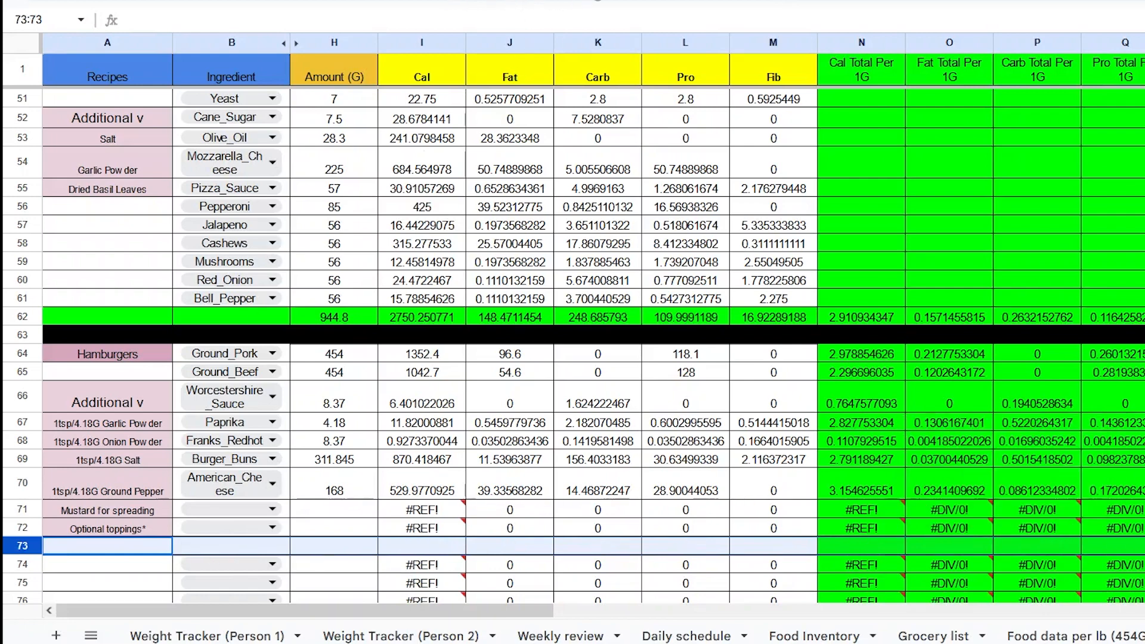
pyautogui.click(340, 528)
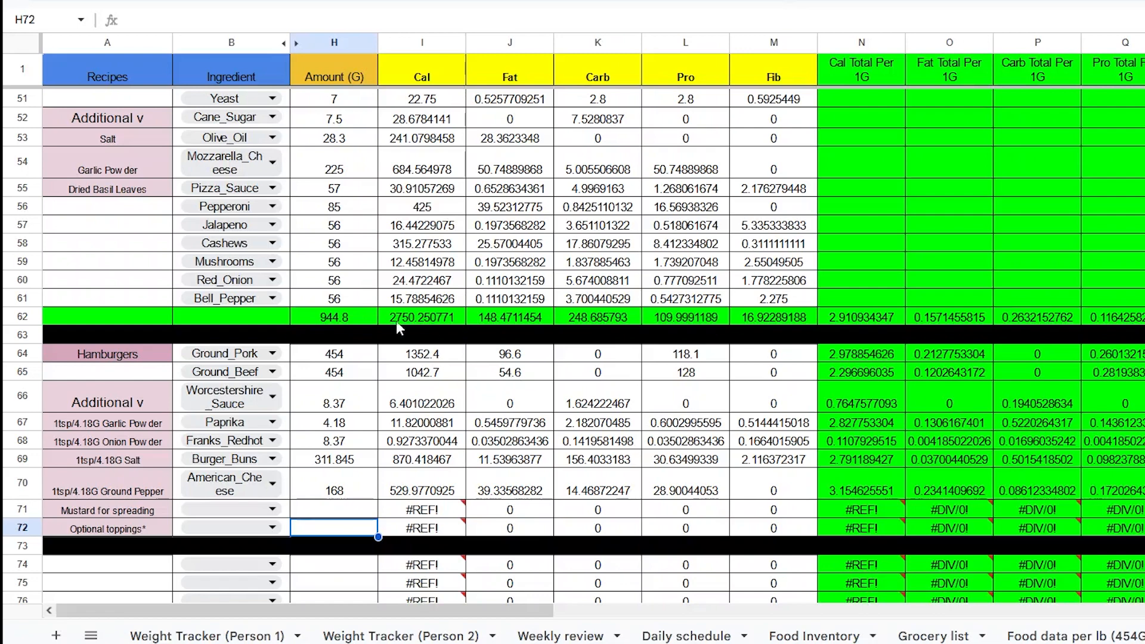
# - Total the Hamburgers amounts in H72 with a SUM over H64:H70
pyautogui.click(358, 317)
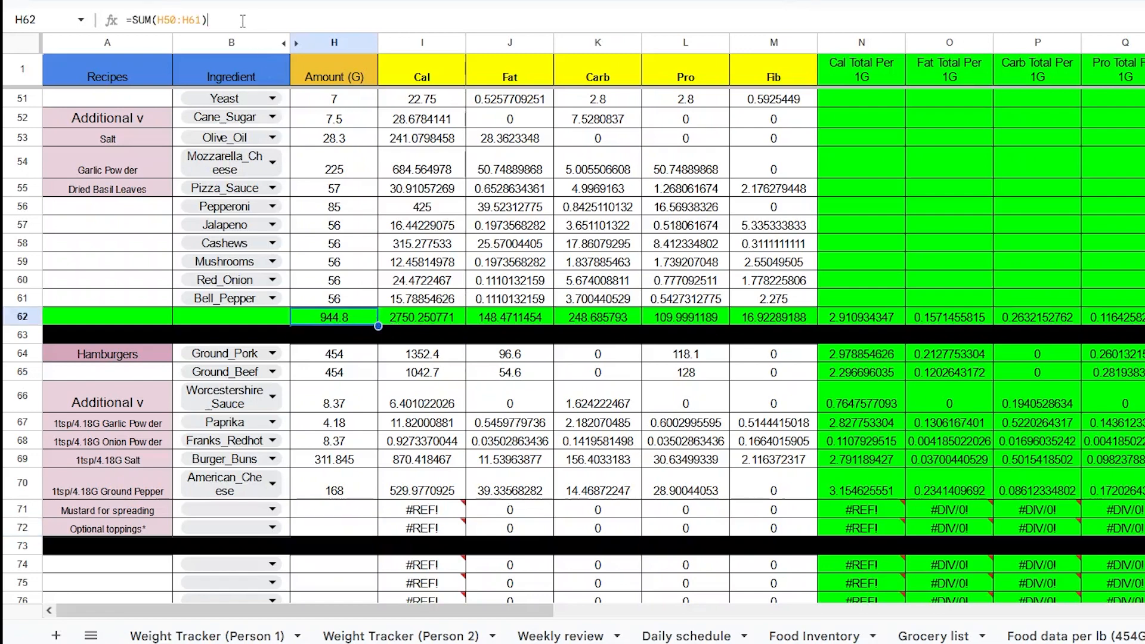
pyautogui.moveTo(249, 20); pyautogui.dragTo(125, 21)
pyautogui.click(344, 529)
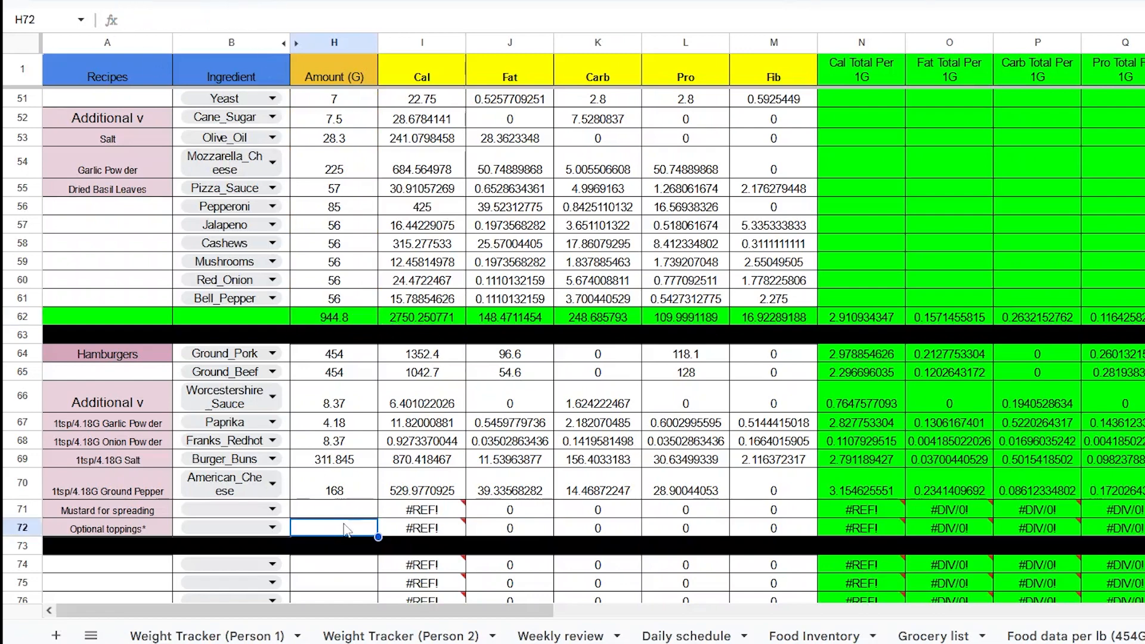
pyautogui.write('=sum')
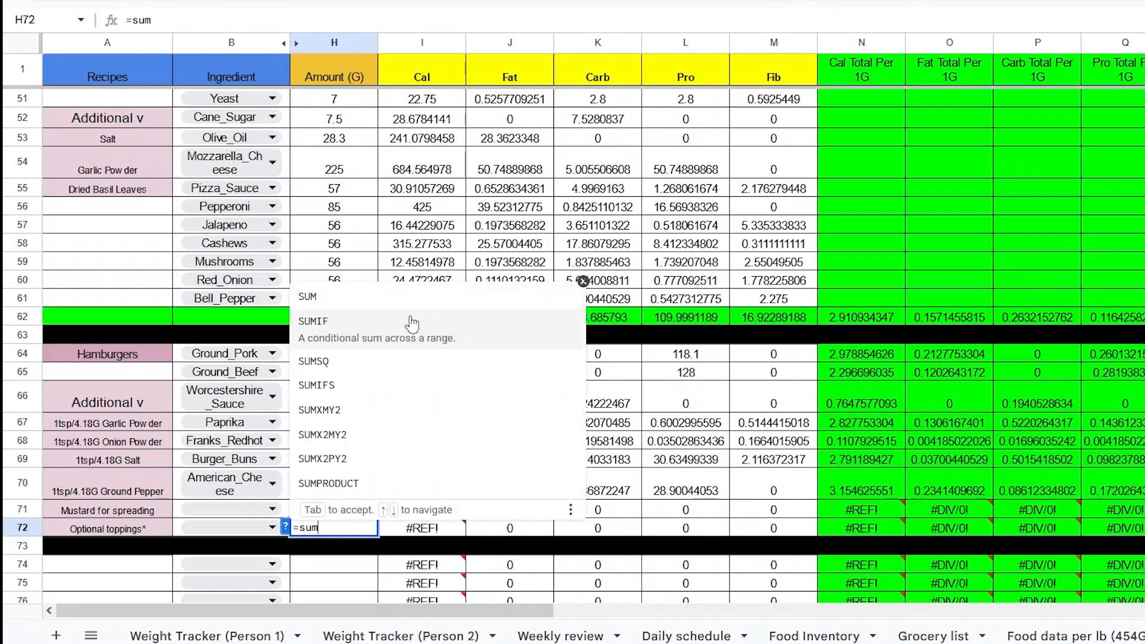
pyautogui.click(411, 323)
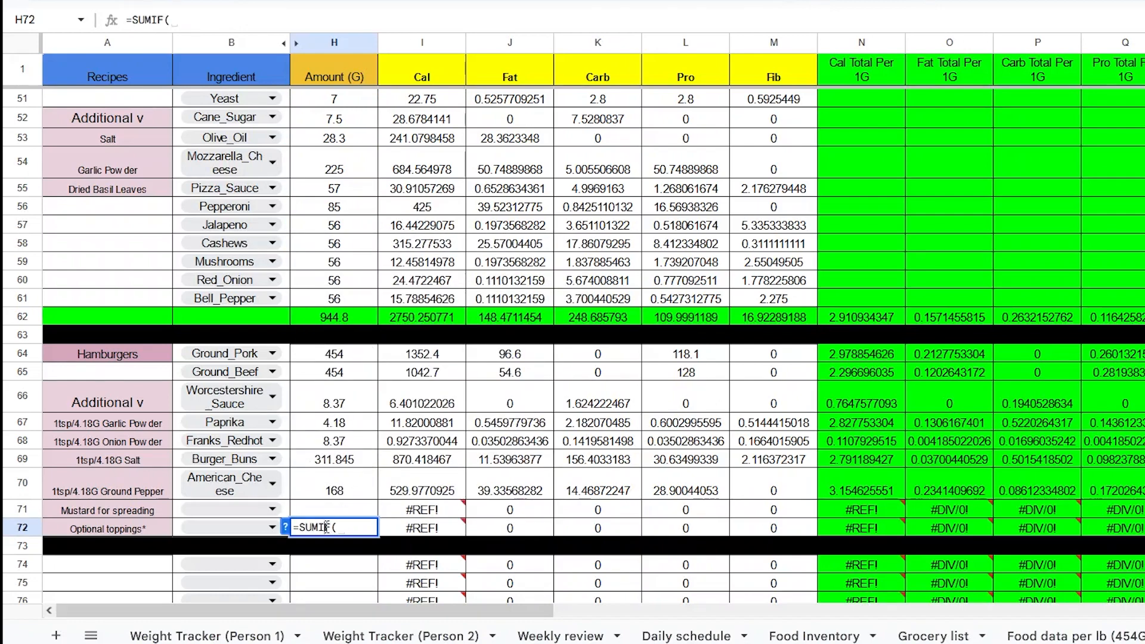
pyautogui.press('BackSpace')
pyautogui.press('BackSpace')
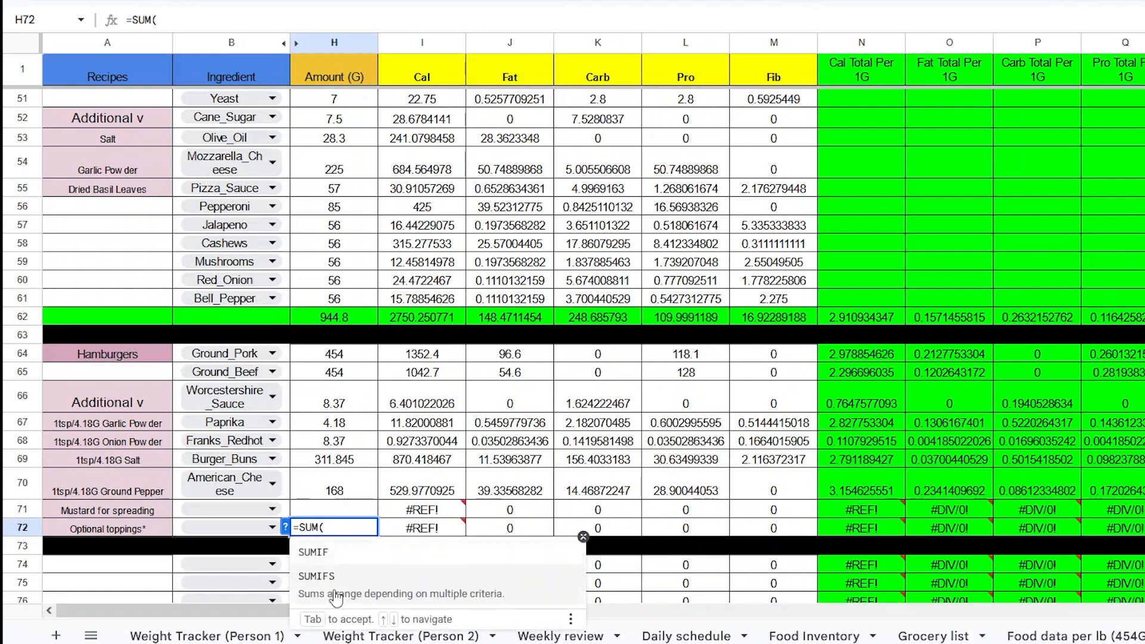
pyautogui.moveTo(360, 361); pyautogui.dragTo(358, 494)
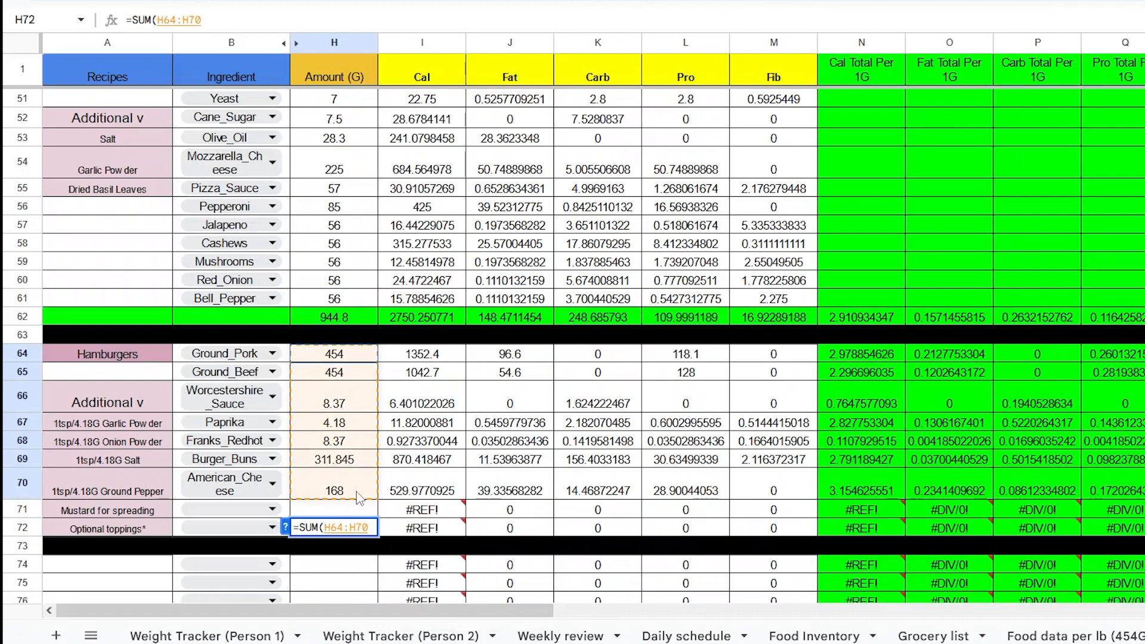
pyautogui.moveTo(434, 523)
pyautogui.press('Return')
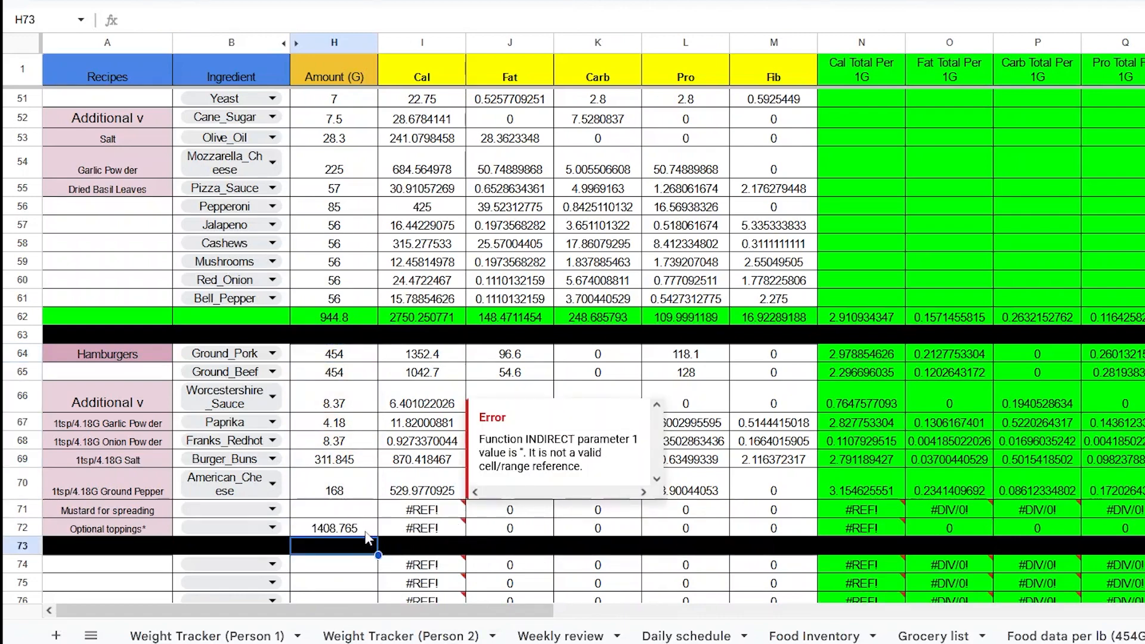
# - Clear the dropdown from B72 and fill B72 through M72 green
pyautogui.click(288, 533)
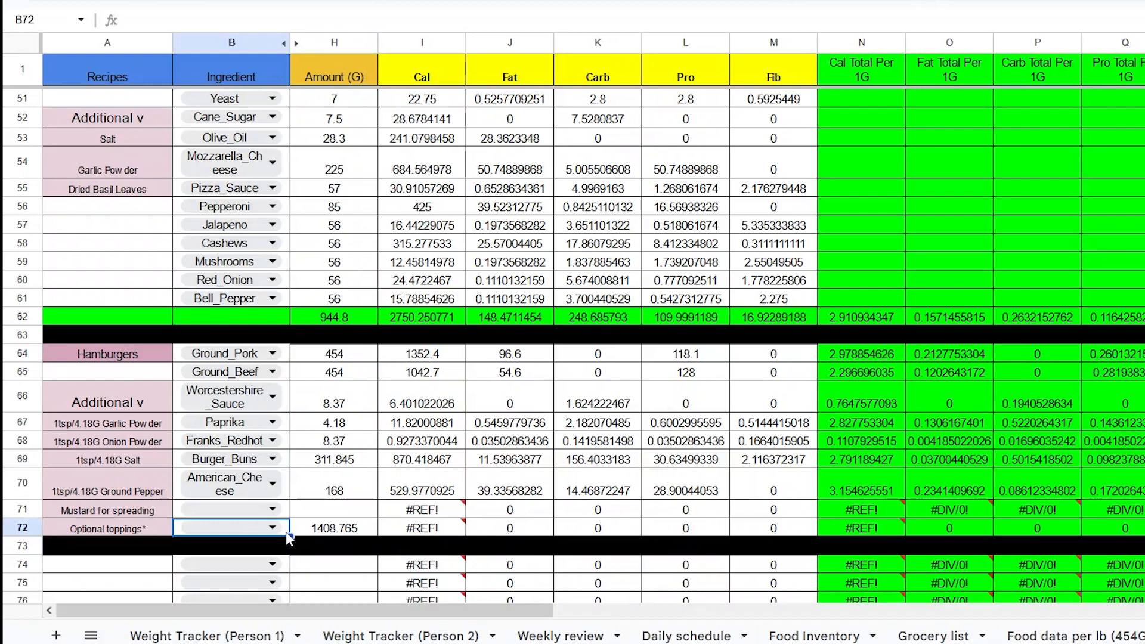
pyautogui.press('Delete')
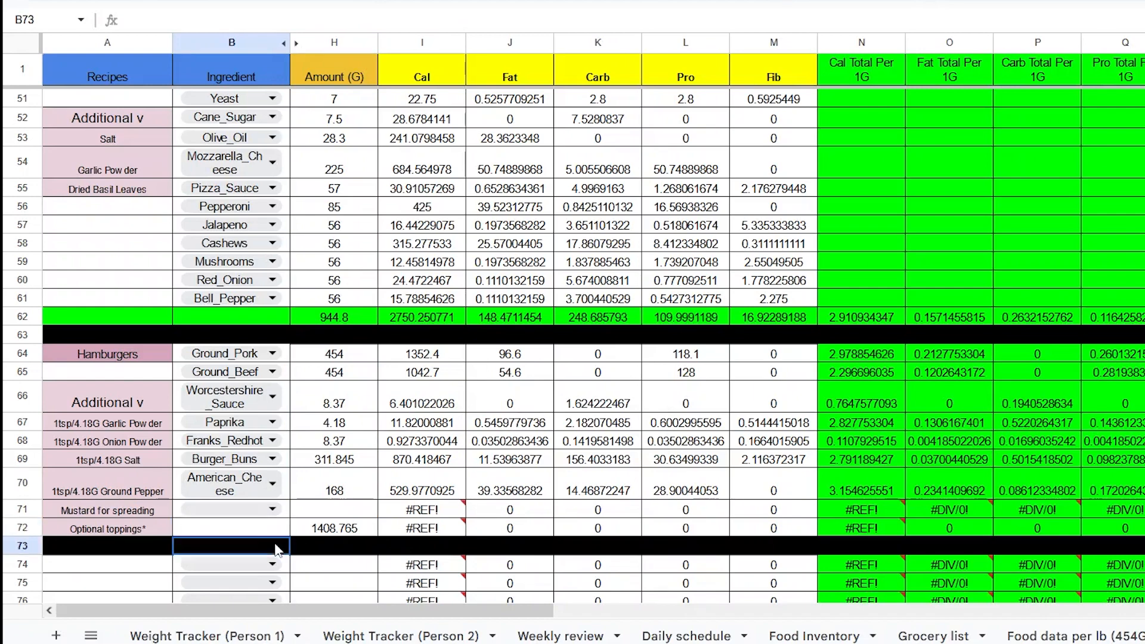
pyautogui.moveTo(272, 530); pyautogui.dragTo(769, 541)
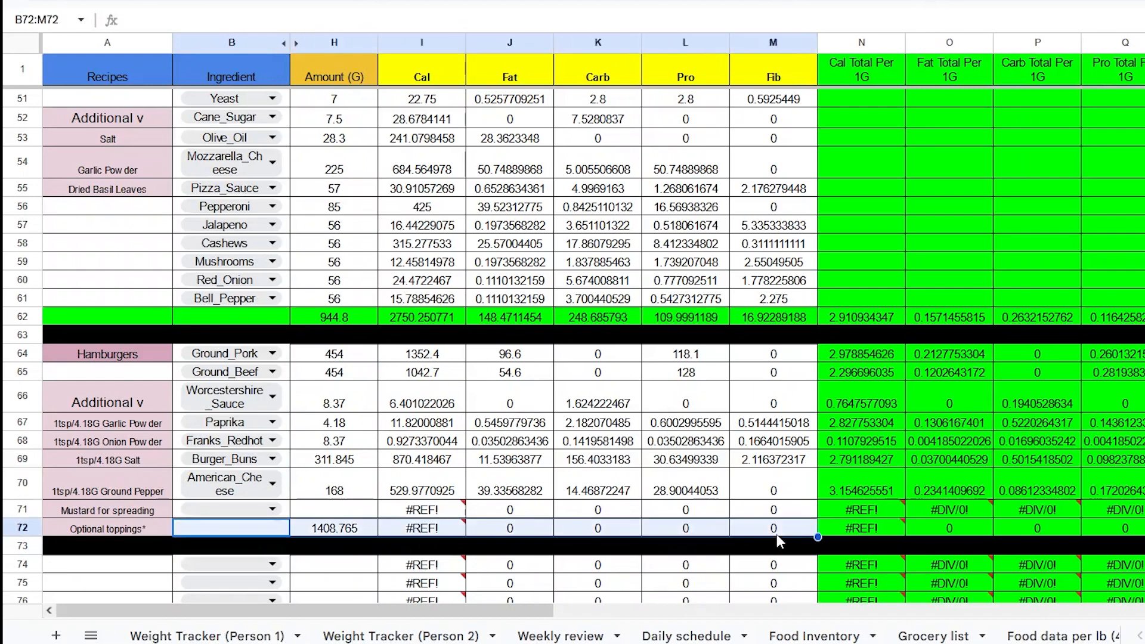
pyautogui.click(674, 5)
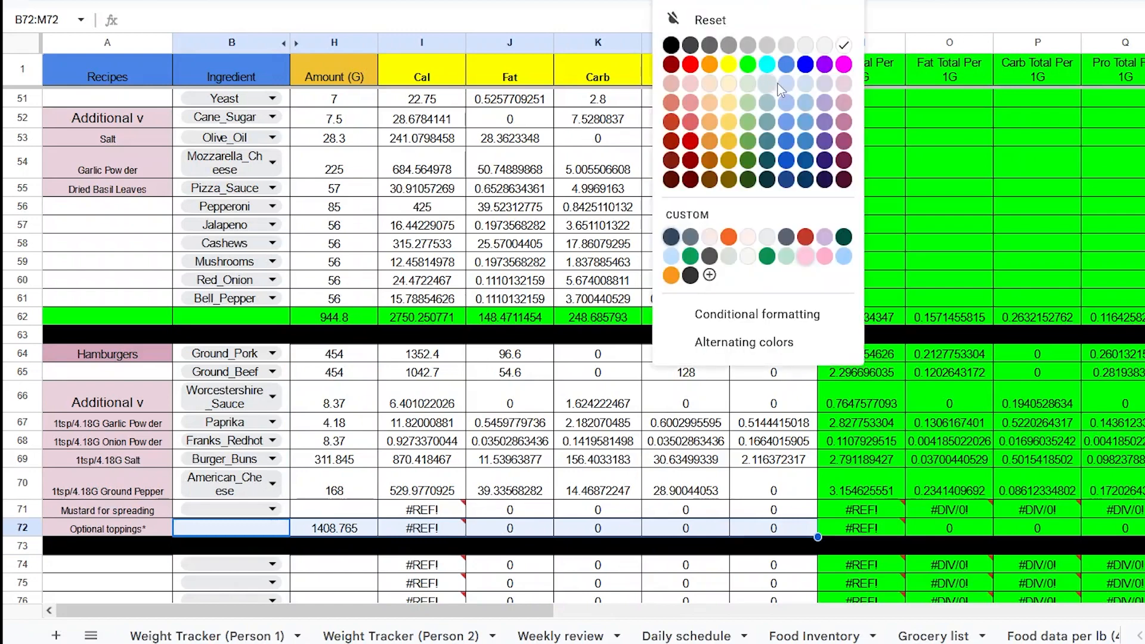
pyautogui.click(748, 64)
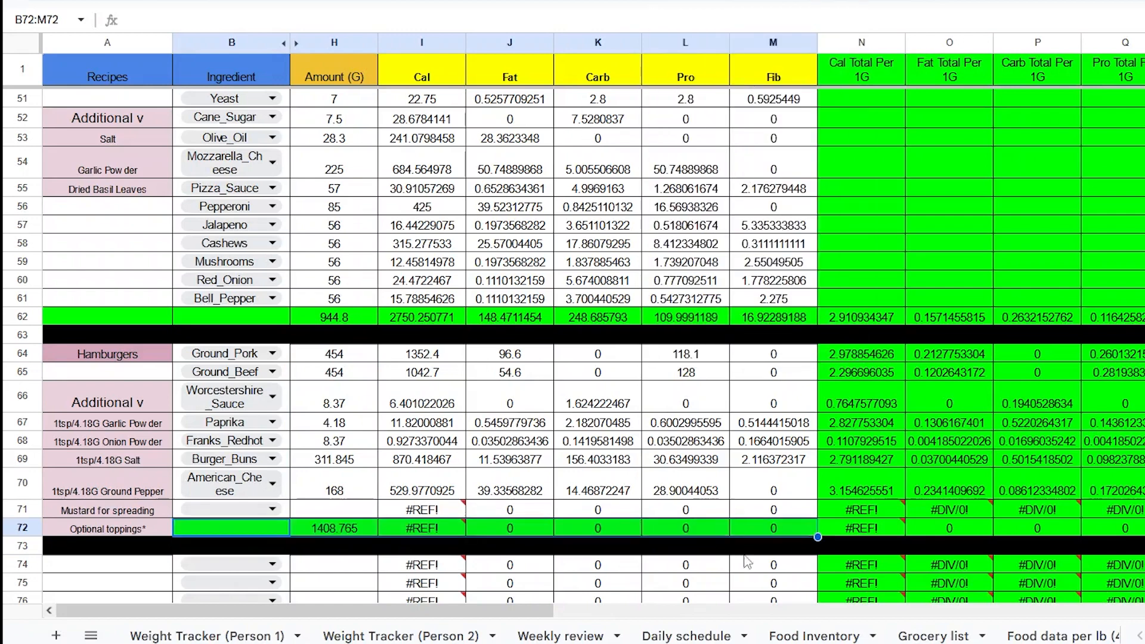
pyautogui.click(699, 535)
pyautogui.click(449, 524)
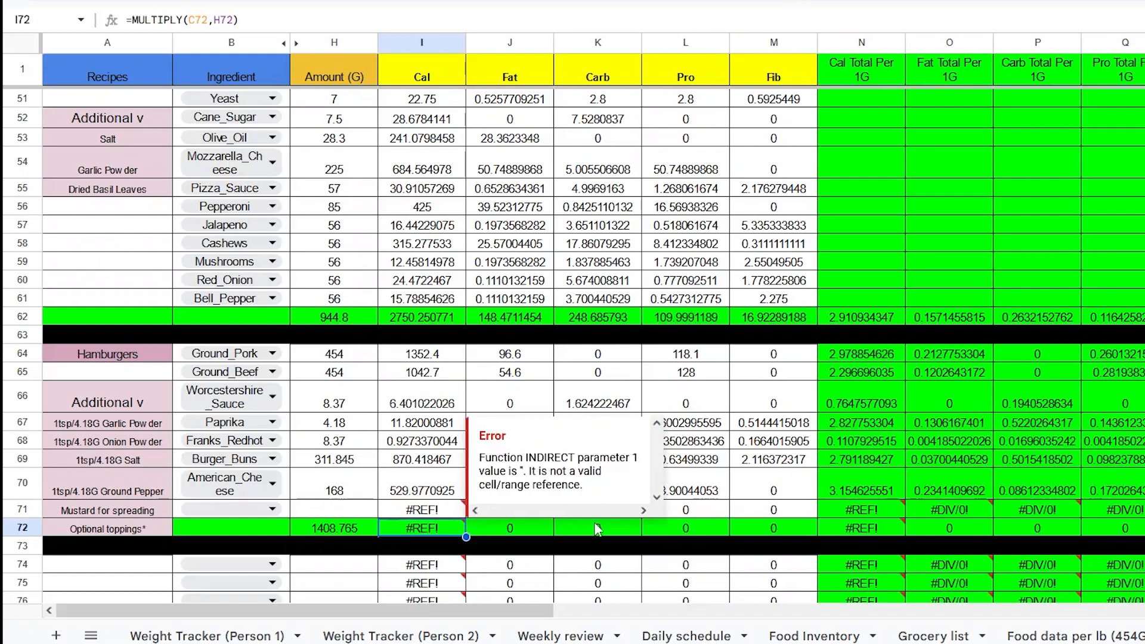
# - Clear I72:M72 and fill H72's SUM total across to M72, checking each column's total formula
pyautogui.click(566, 540)
pyautogui.moveTo(455, 531); pyautogui.dragTo(776, 531)
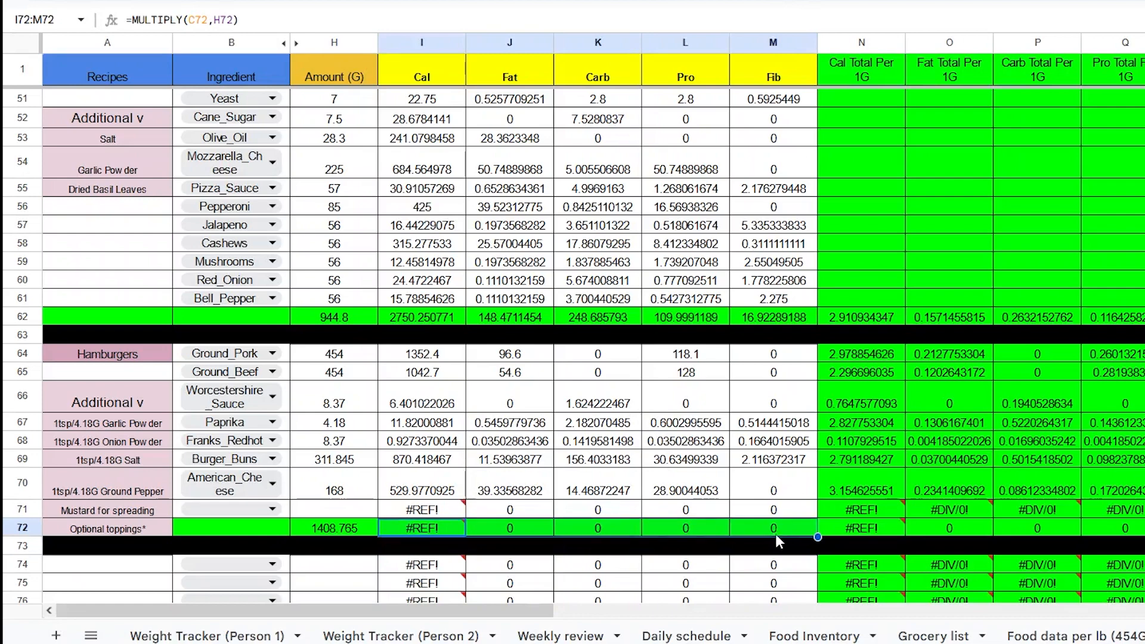
pyautogui.press('Delete')
pyautogui.click(428, 528)
pyautogui.click(359, 531)
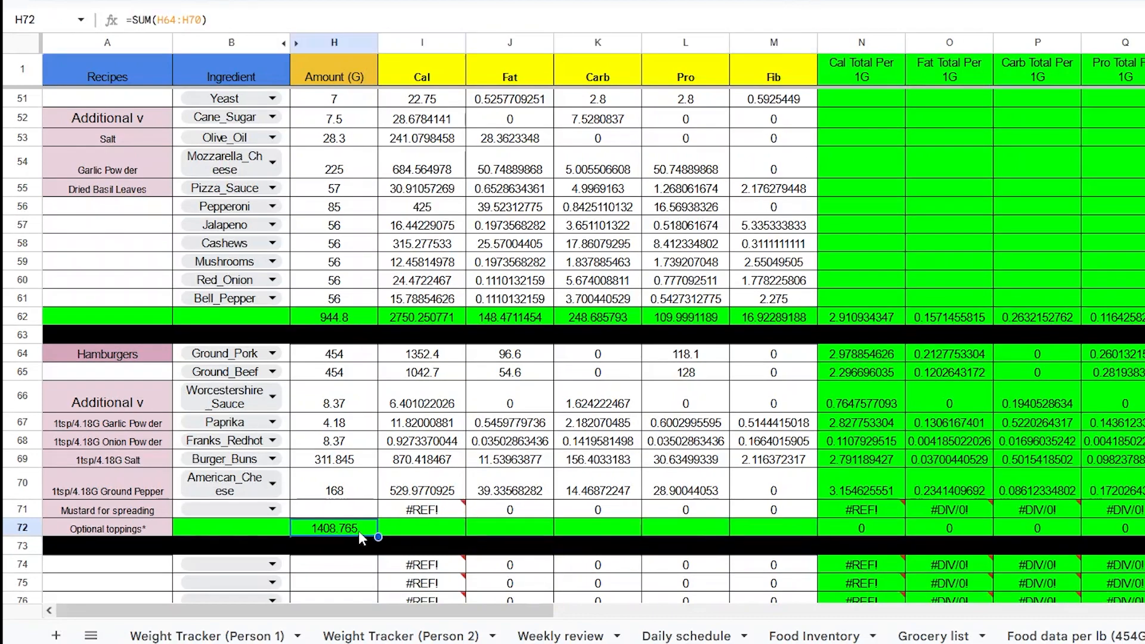
pyautogui.moveTo(378, 538); pyautogui.dragTo(761, 534)
pyautogui.click(566, 532)
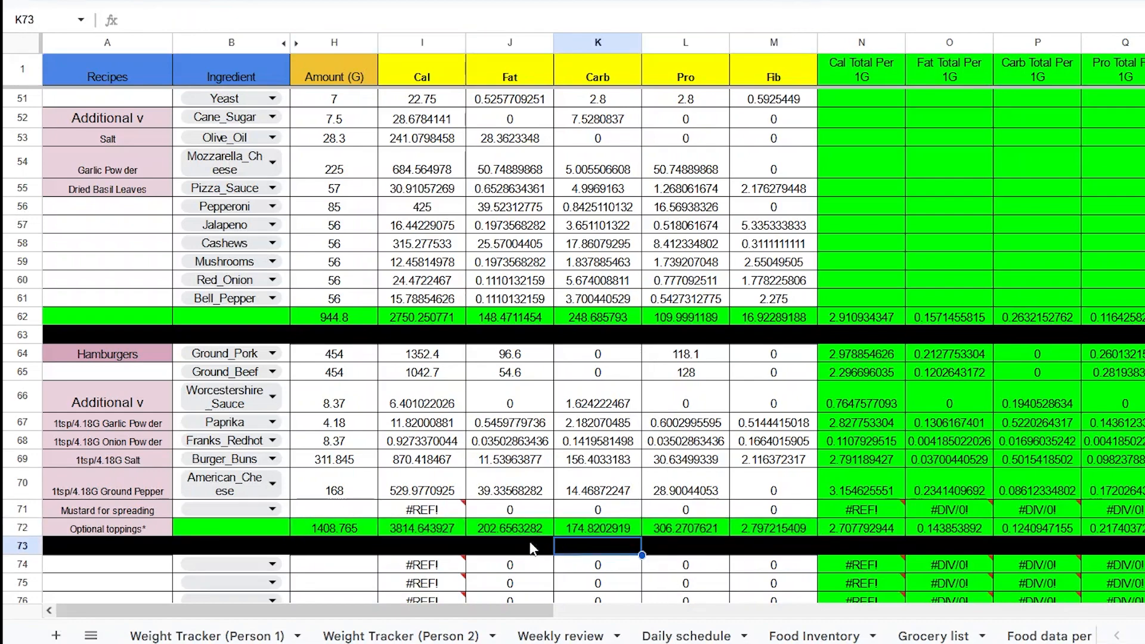
pyautogui.click(451, 528)
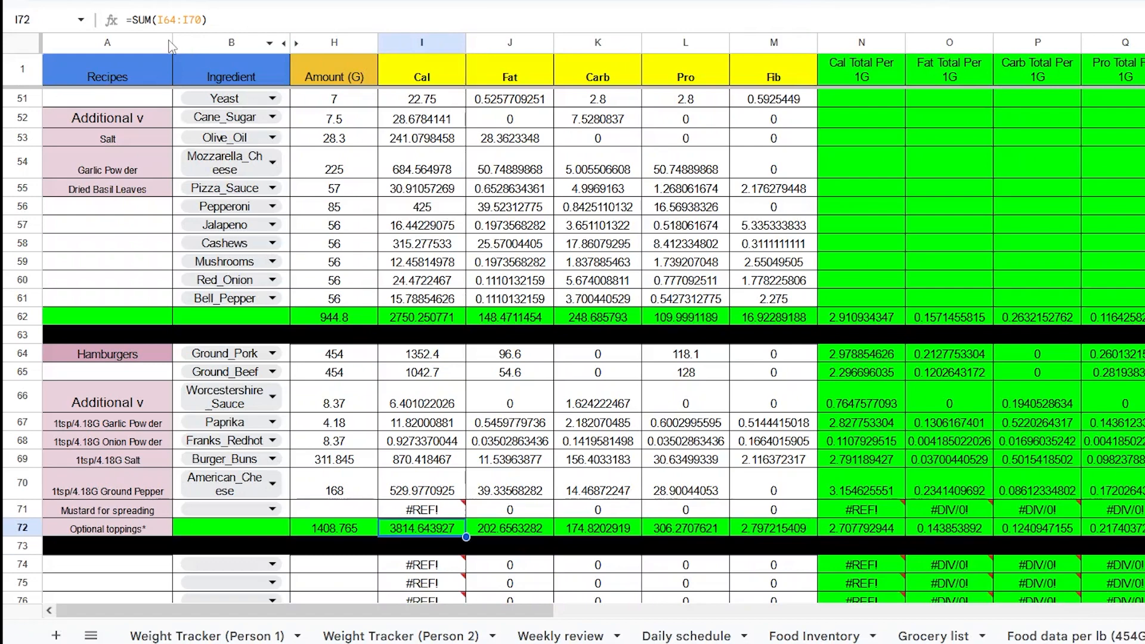
pyautogui.click(524, 528)
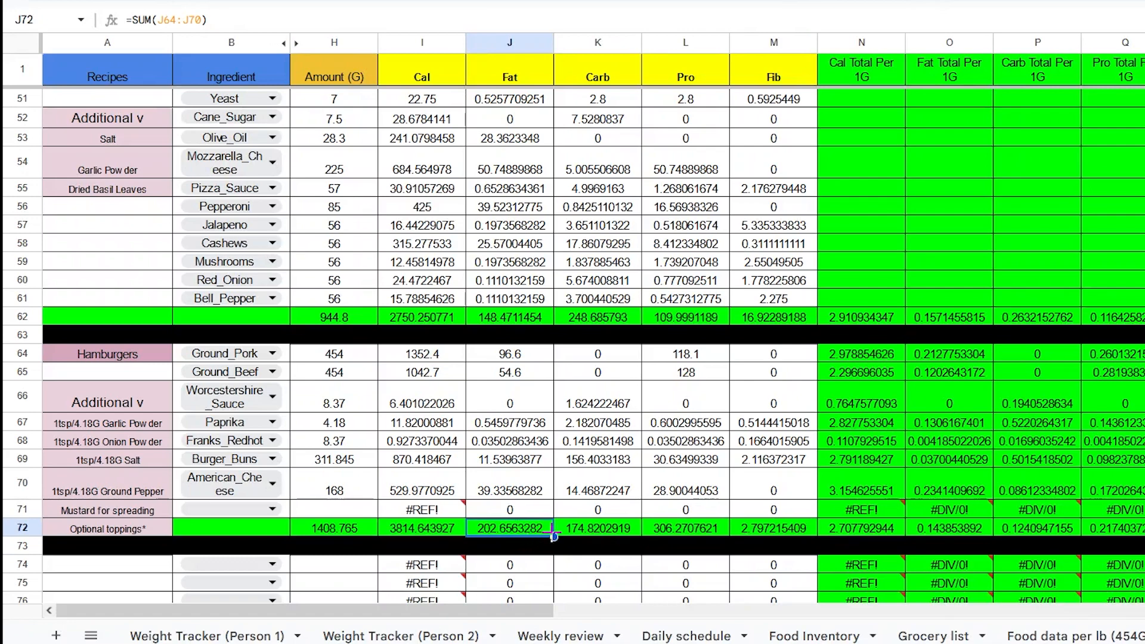
pyautogui.click(593, 533)
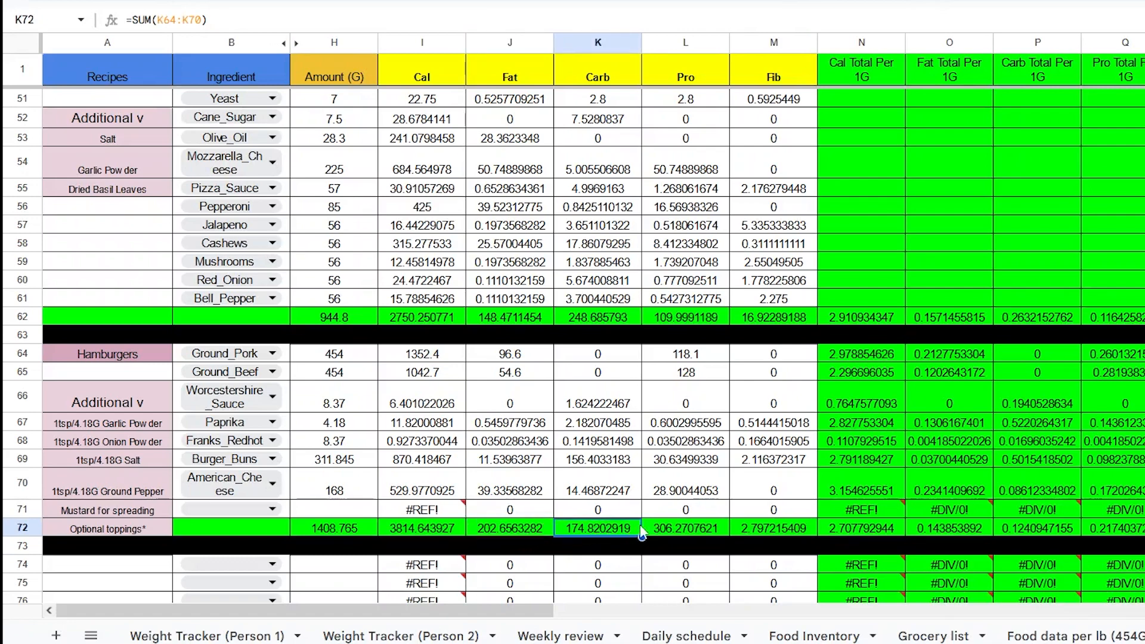
pyautogui.click(695, 528)
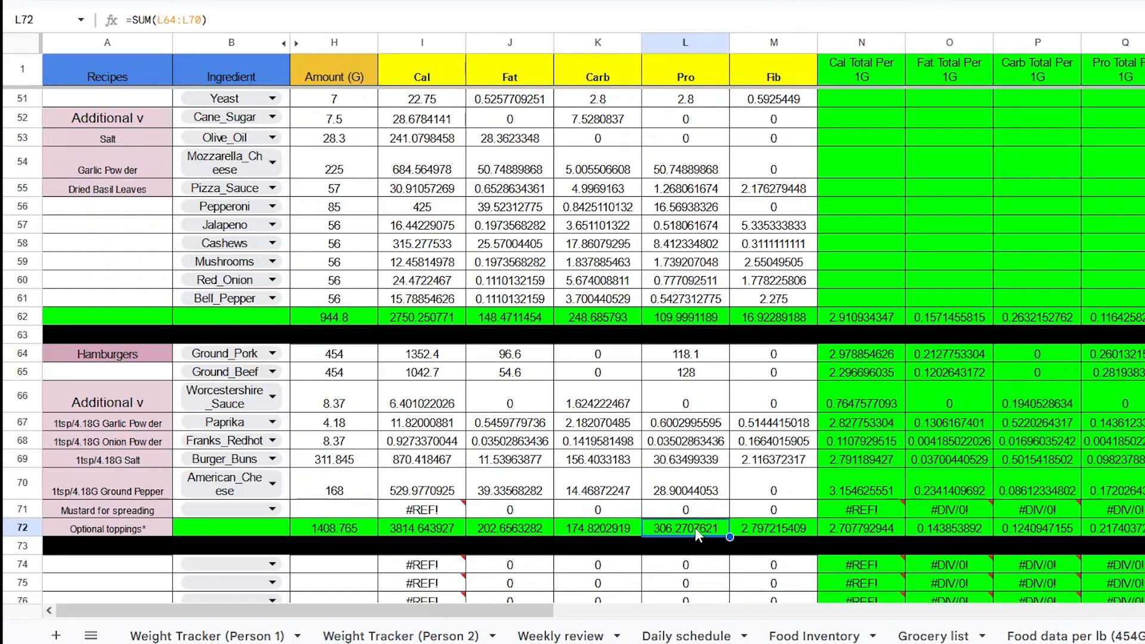
pyautogui.click(769, 536)
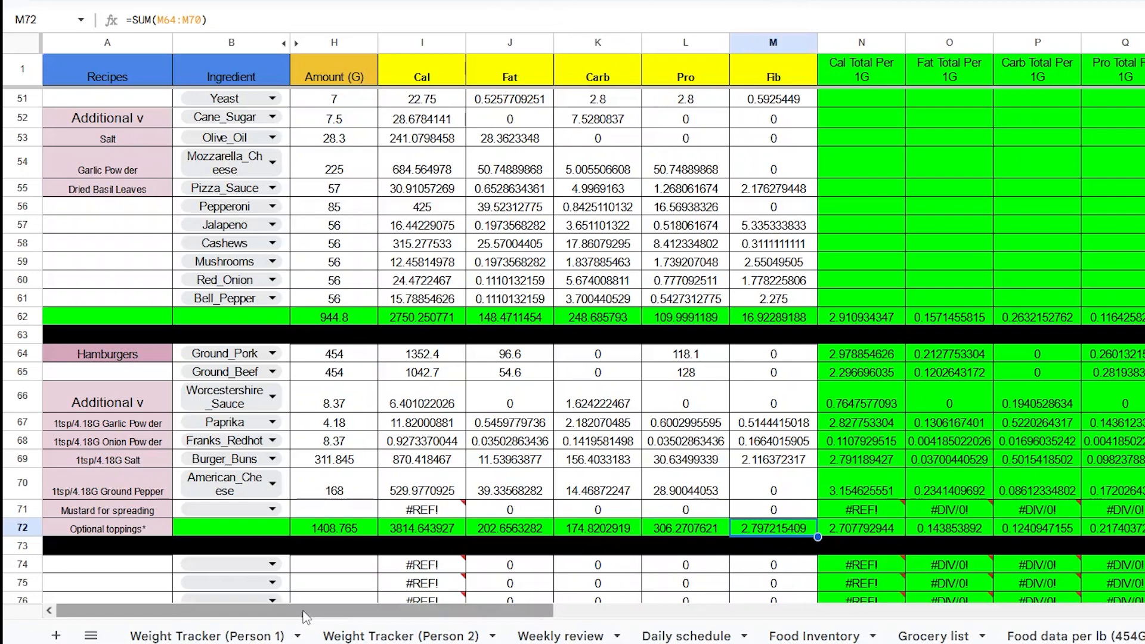
# - Clear the per-gram formulas in N64:R71 of the Hamburgers recipe
pyautogui.moveTo(323, 617); pyautogui.dragTo(549, 635)
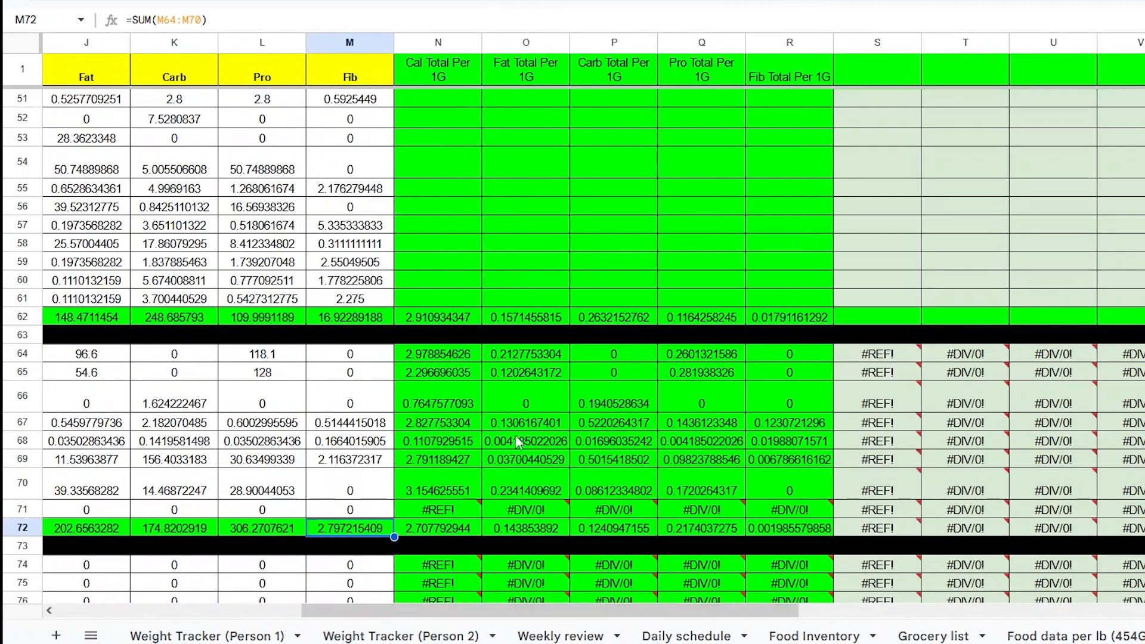
pyautogui.moveTo(468, 358); pyautogui.dragTo(770, 511)
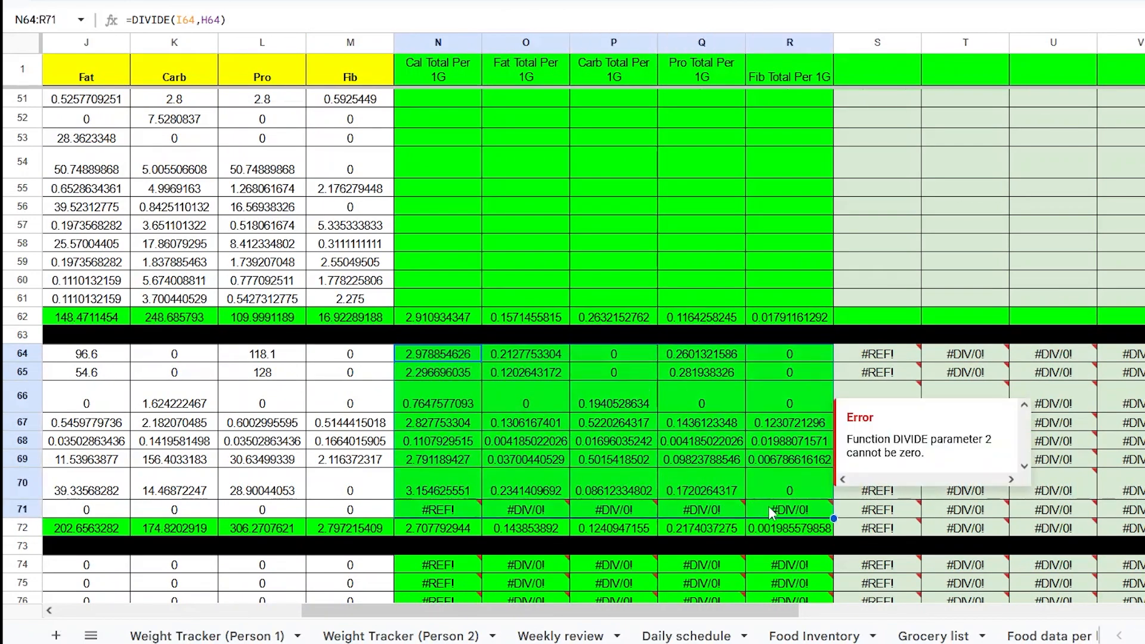
pyautogui.press('Delete')
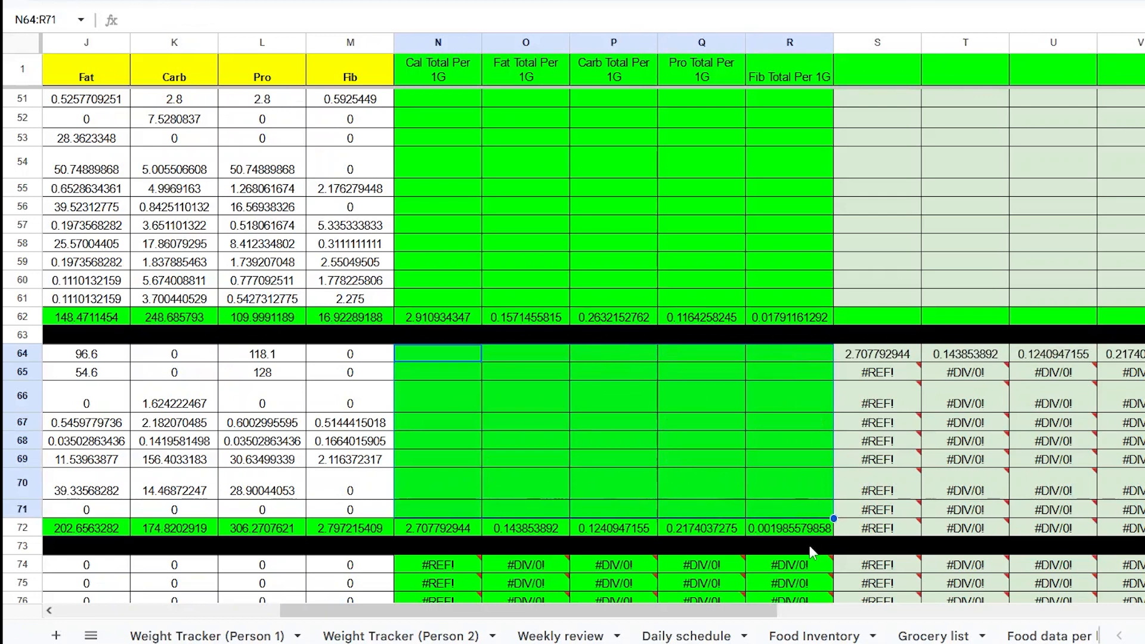
# - Define a named range called burgers for the per-gram totals in N72:R72
pyautogui.click(549, 400)
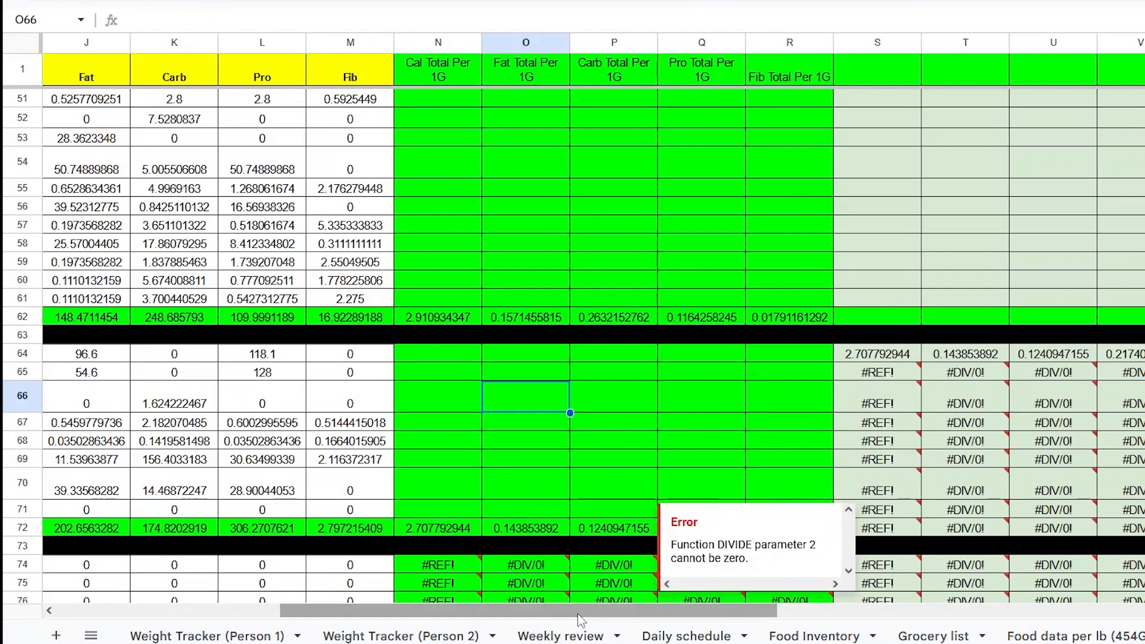
pyautogui.moveTo(583, 618); pyautogui.dragTo(800, 621)
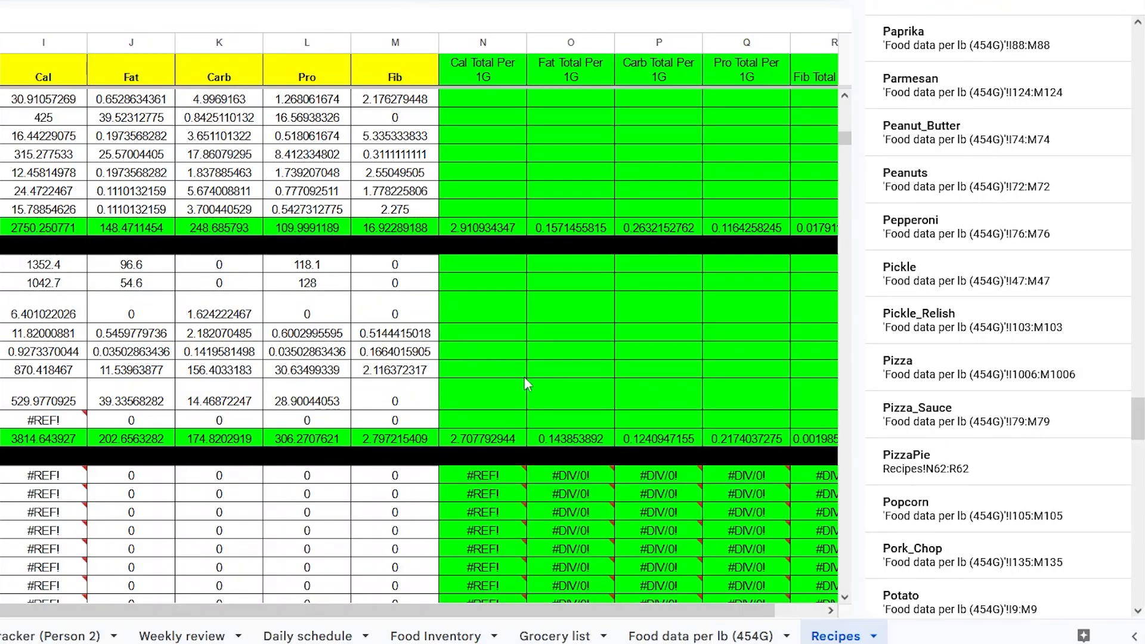
pyautogui.moveTo(467, 438); pyautogui.dragTo(808, 448)
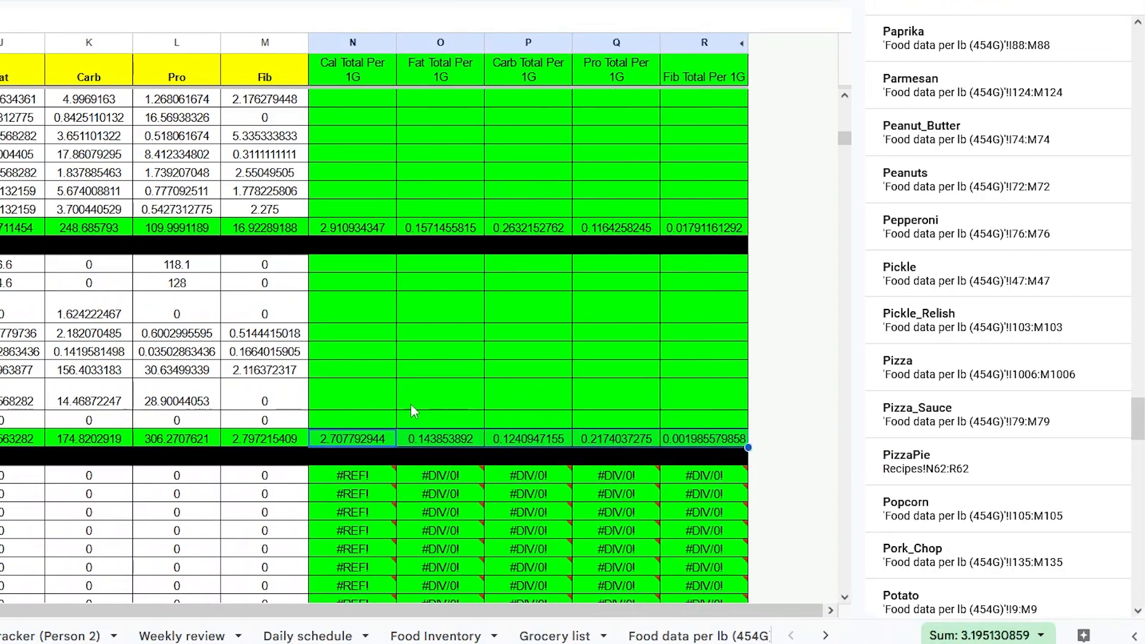
pyautogui.rightClick(372, 438)
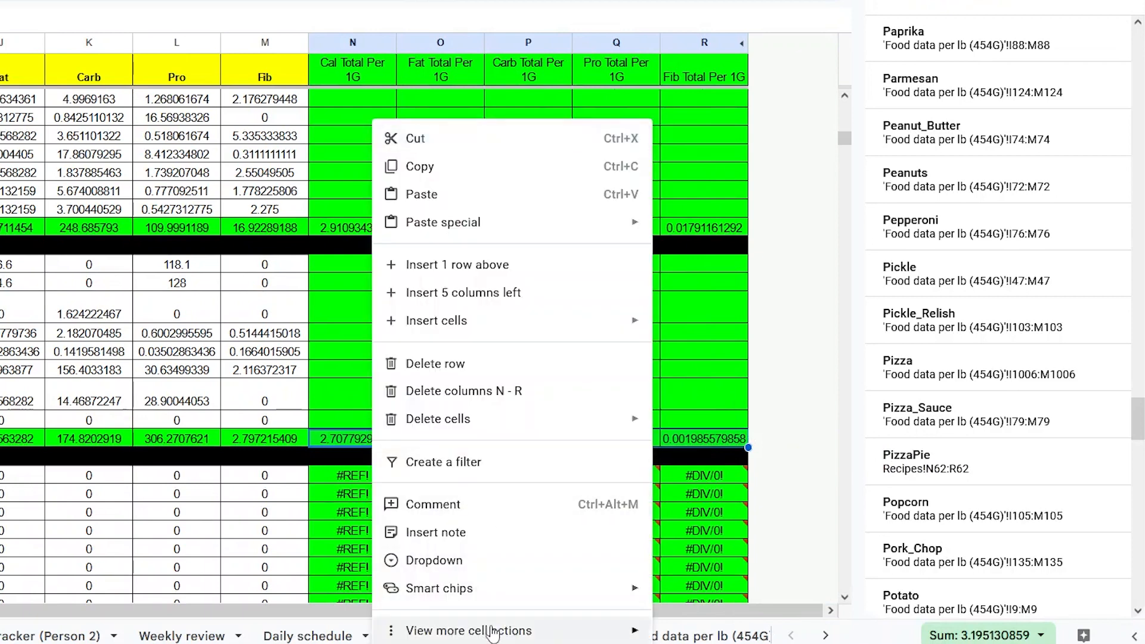
pyautogui.moveTo(493, 633)
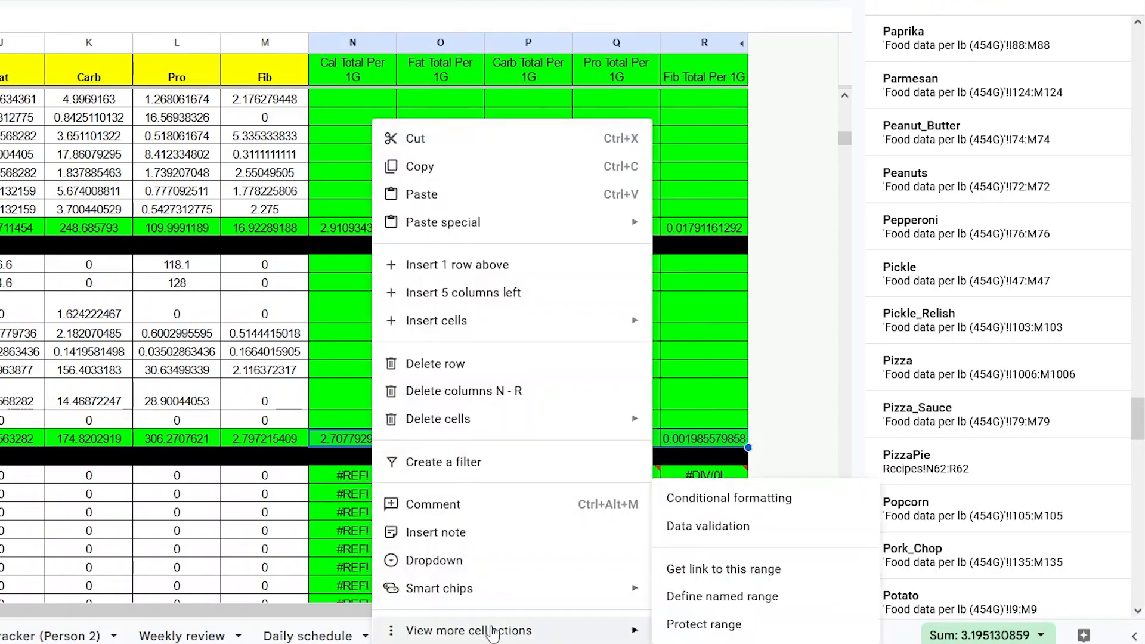
pyautogui.click(732, 598)
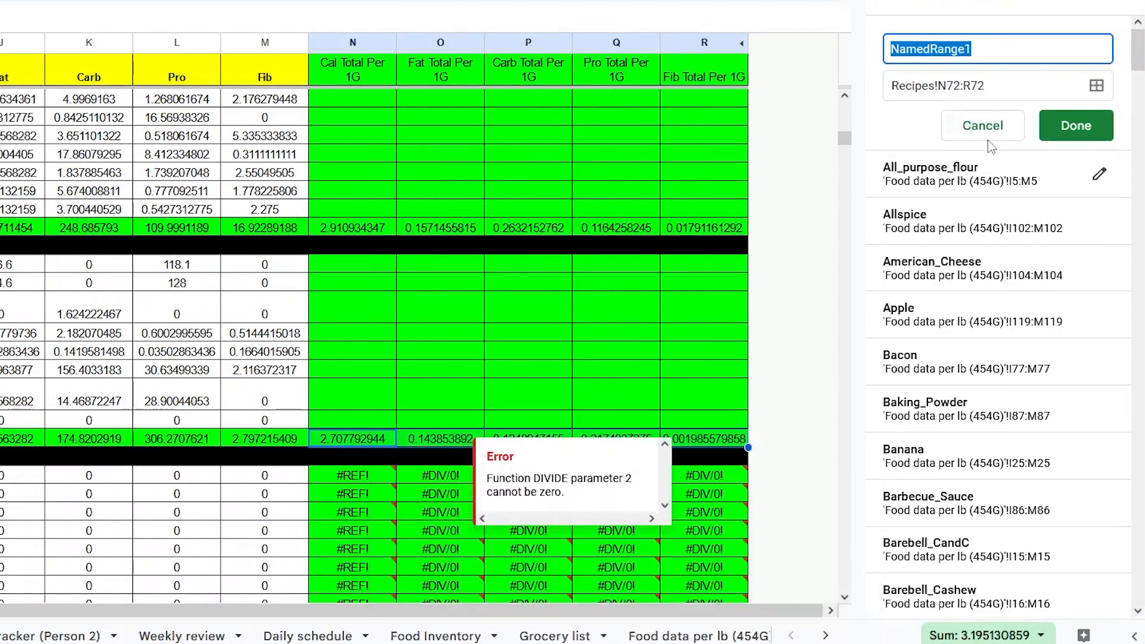
pyautogui.write('burgers')
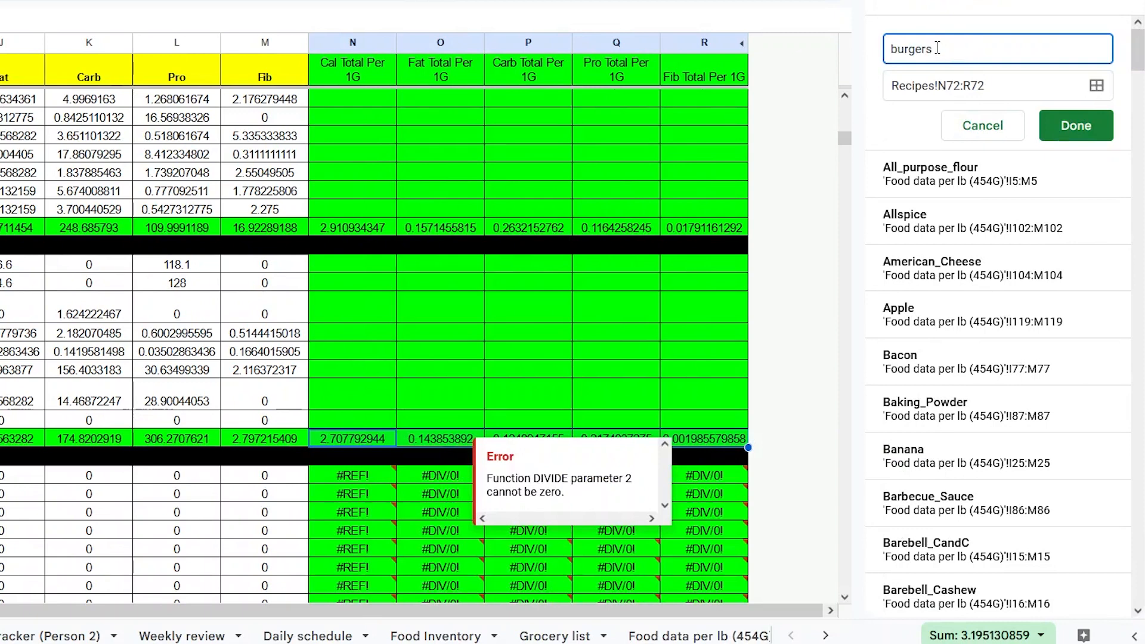
pyautogui.click(1057, 124)
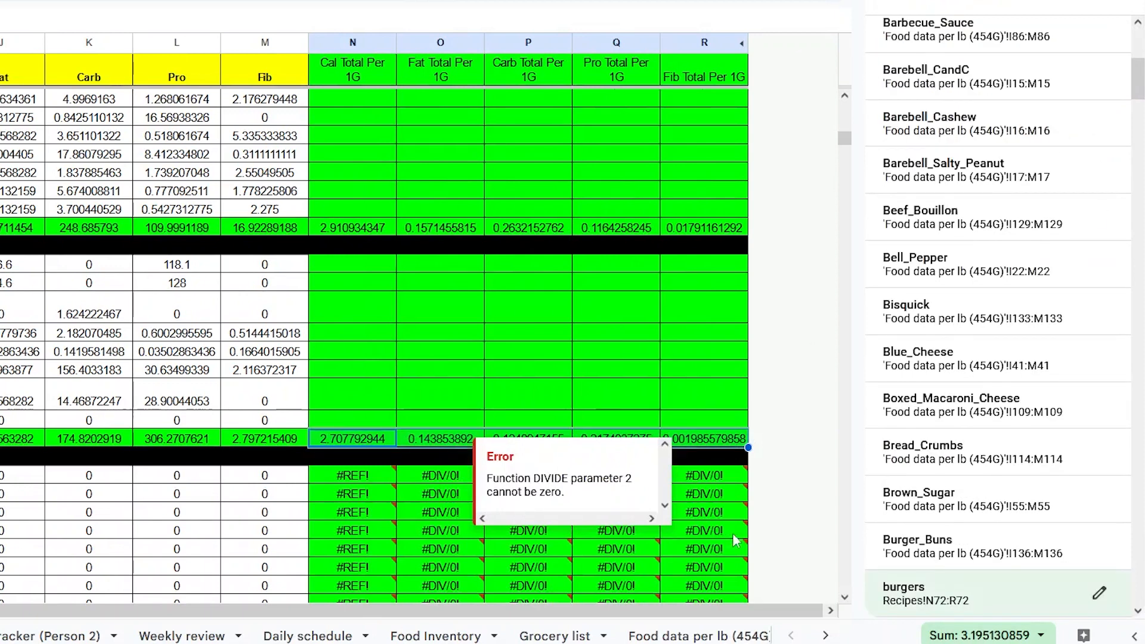
# - On the food data sheet, paste burgers into B1007 below PizzaPie and reset its fill to white
pyautogui.click(917, 546)
pyautogui.scroll(-10, 128, 506)
pyautogui.scroll(-1, 131, 510)
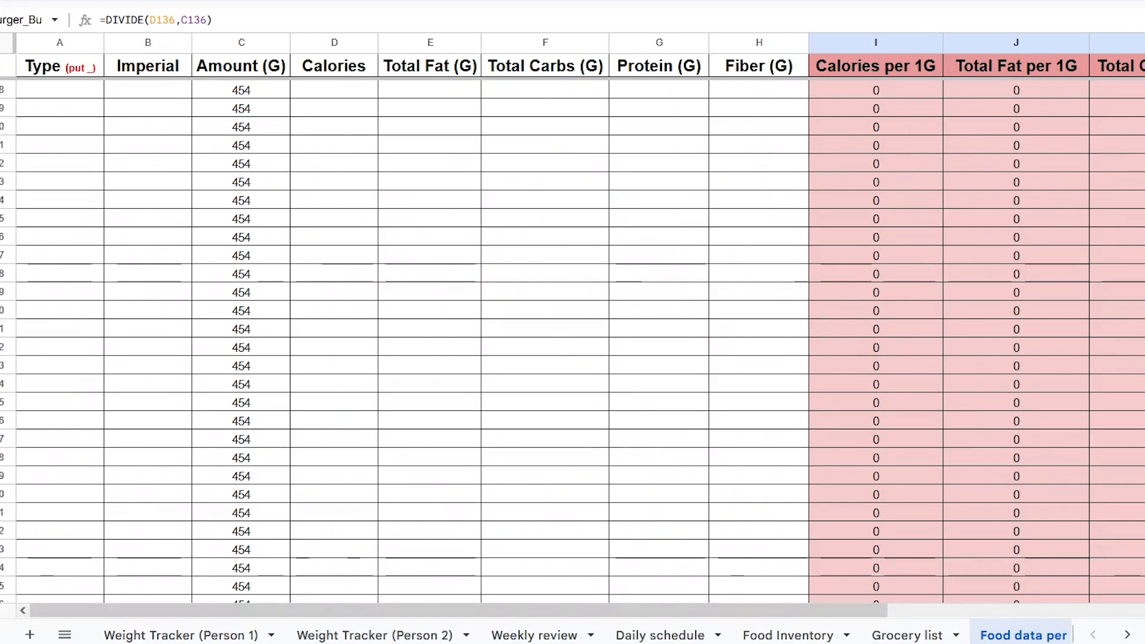
pyautogui.scroll(-5, 573, 334)
pyautogui.scroll(7, 160, 531)
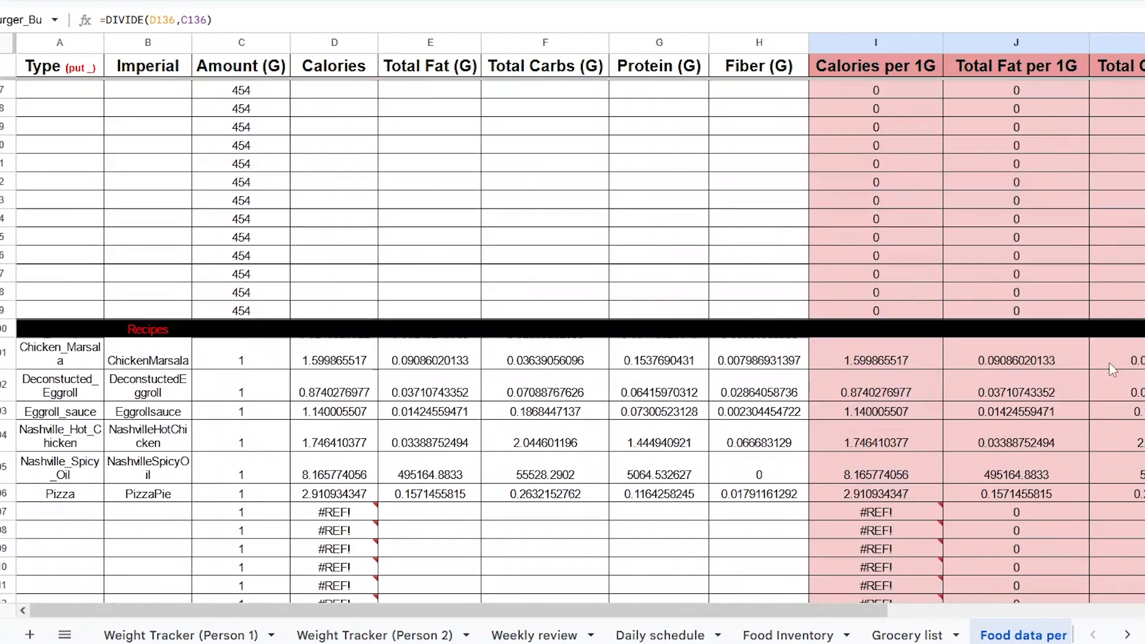
pyautogui.click(158, 513)
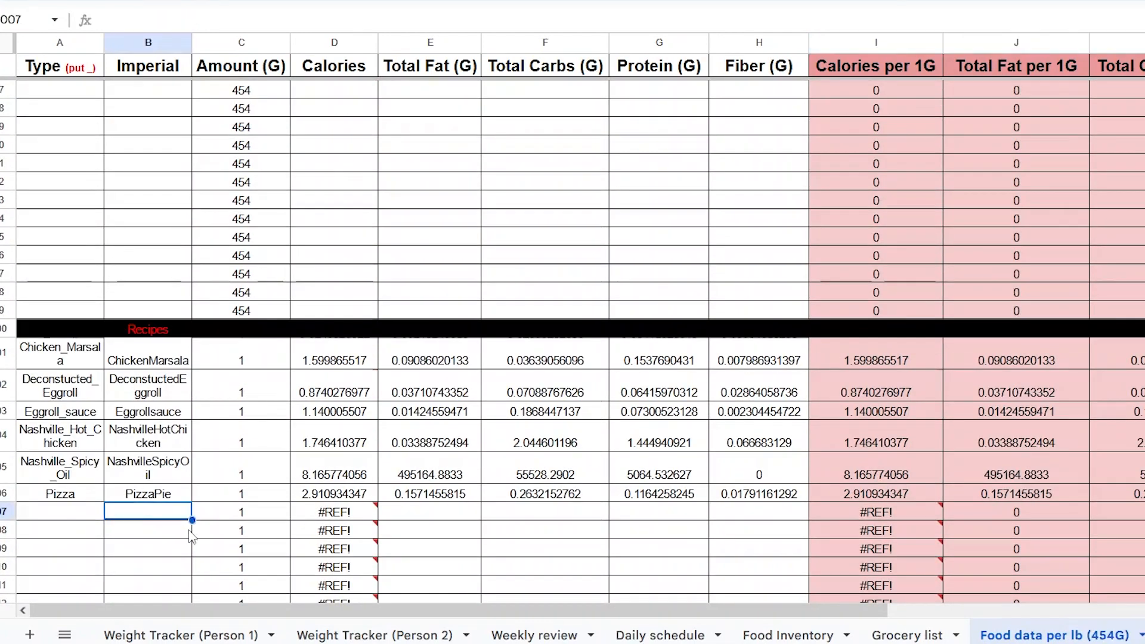
pyautogui.write('burgers')
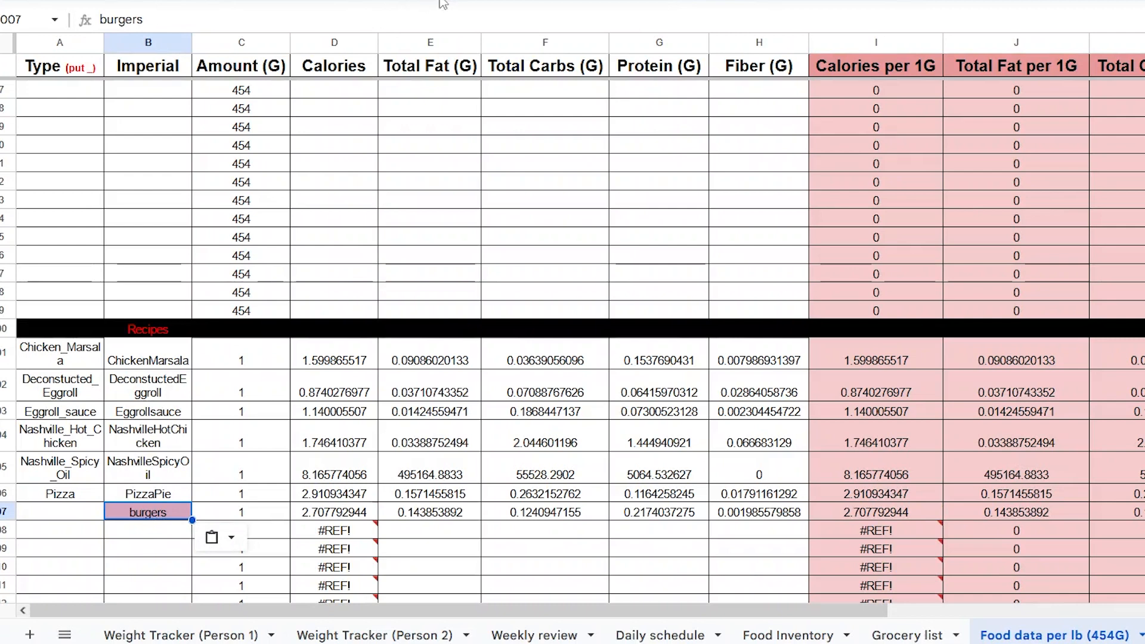
pyautogui.click(651, 0)
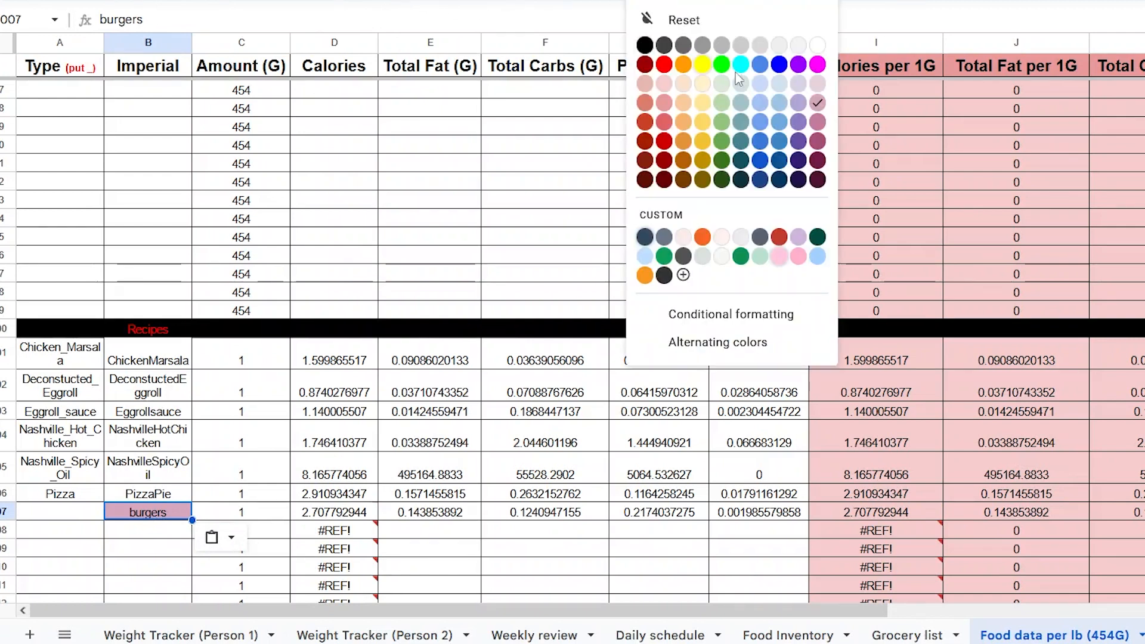
pyautogui.click(815, 44)
# - Label A1007 as Hamburgers
pyautogui.click(100, 511)
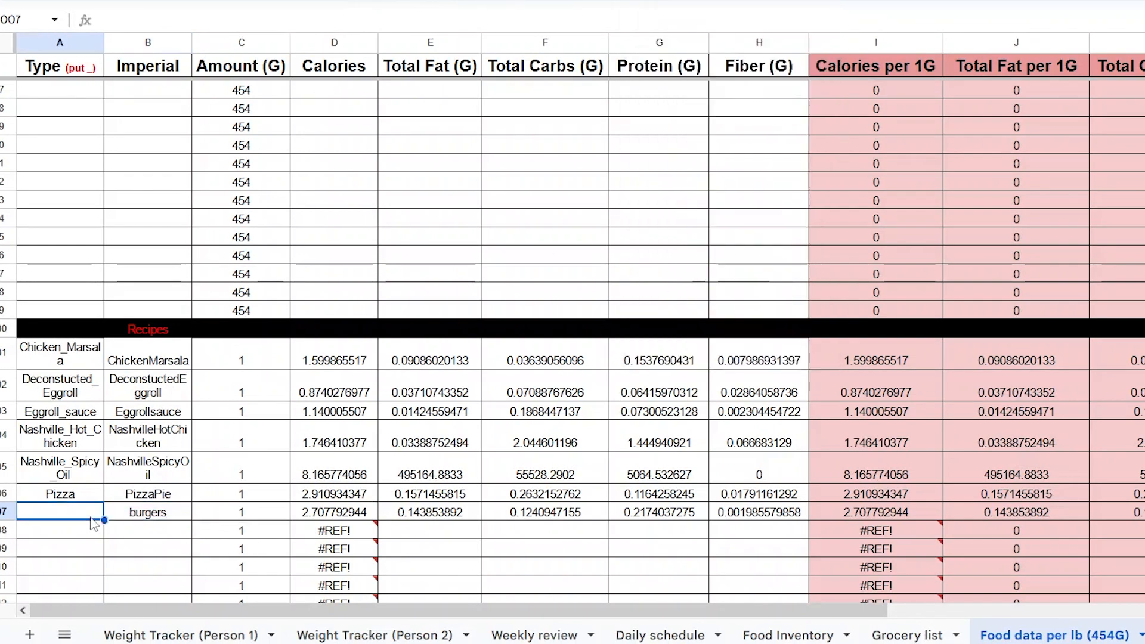
pyautogui.write('Hamb')
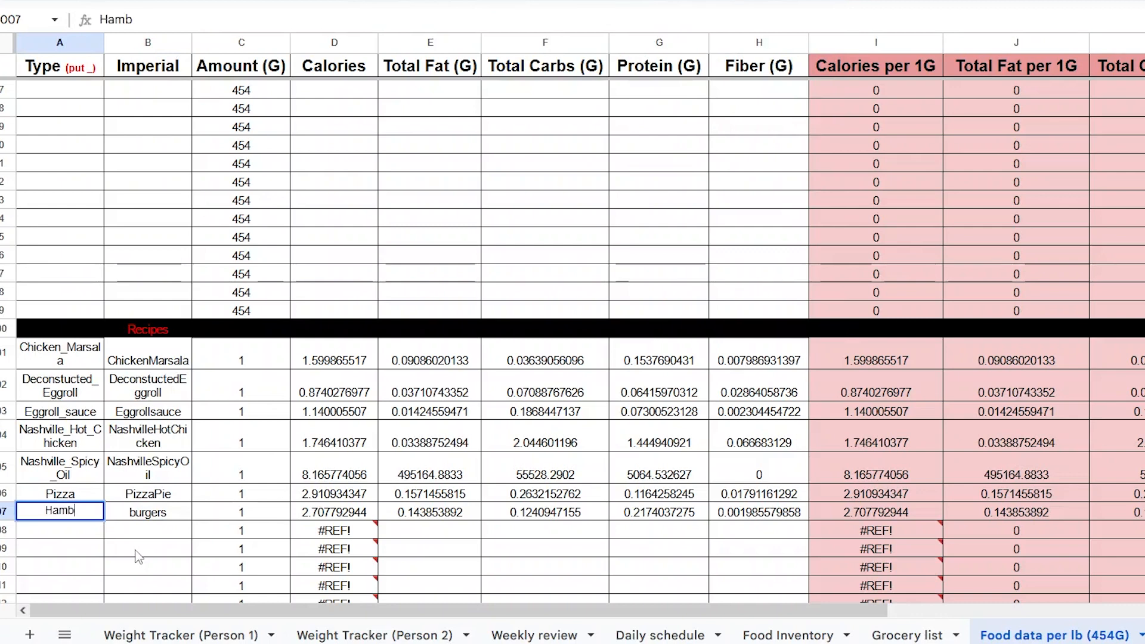
pyautogui.write('urgers')
pyautogui.click(140, 551)
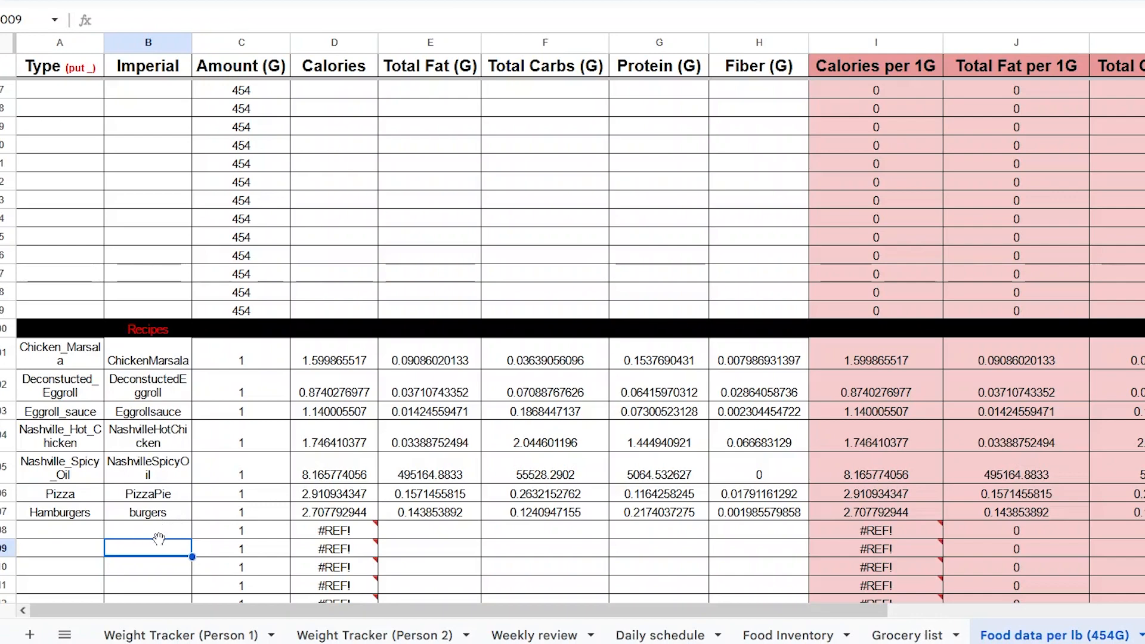
# - Define a named range called Hamburgers for the per-gram values in I1007:M1007
pyautogui.click(625, 554)
pyautogui.moveTo(375, 612); pyautogui.dragTo(665, 613)
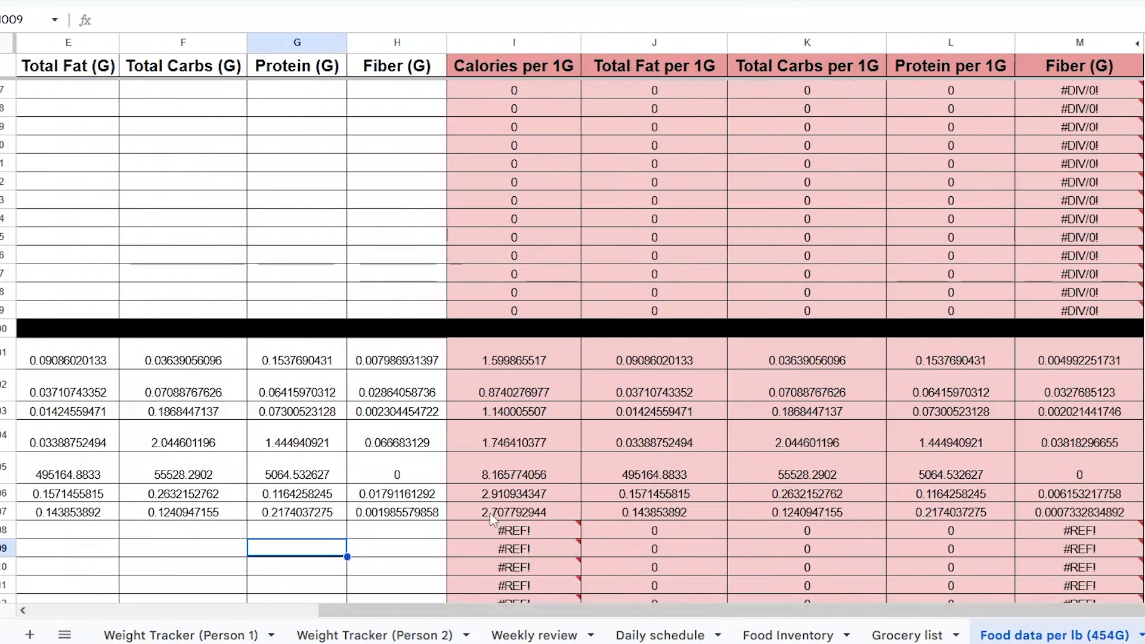
pyautogui.moveTo(497, 516); pyautogui.dragTo(1027, 516)
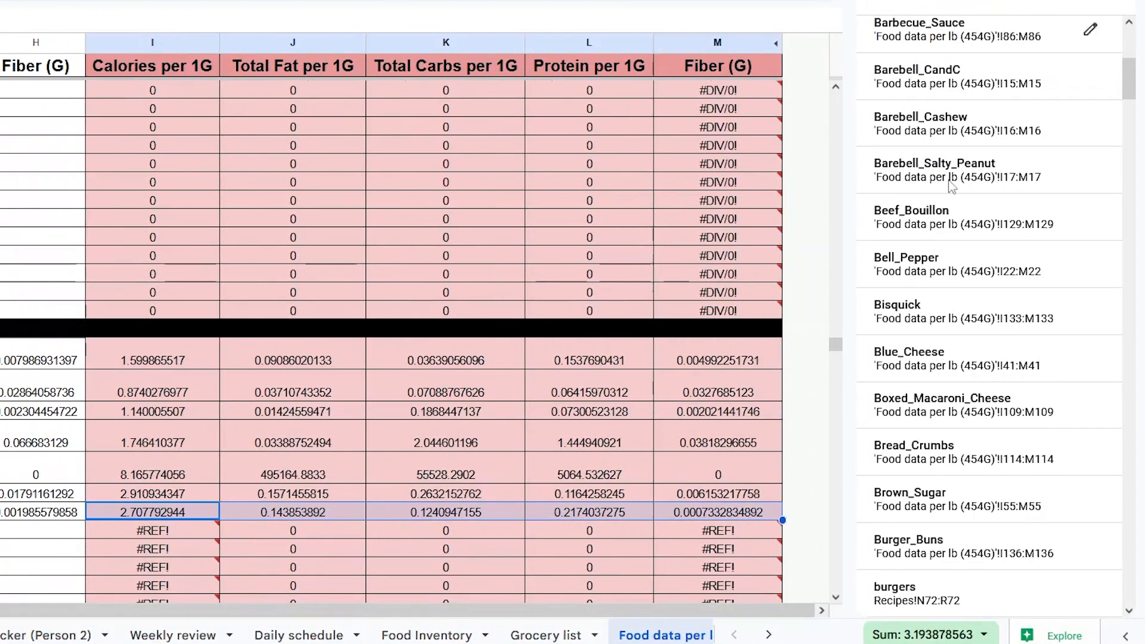
pyautogui.rightClick(497, 517)
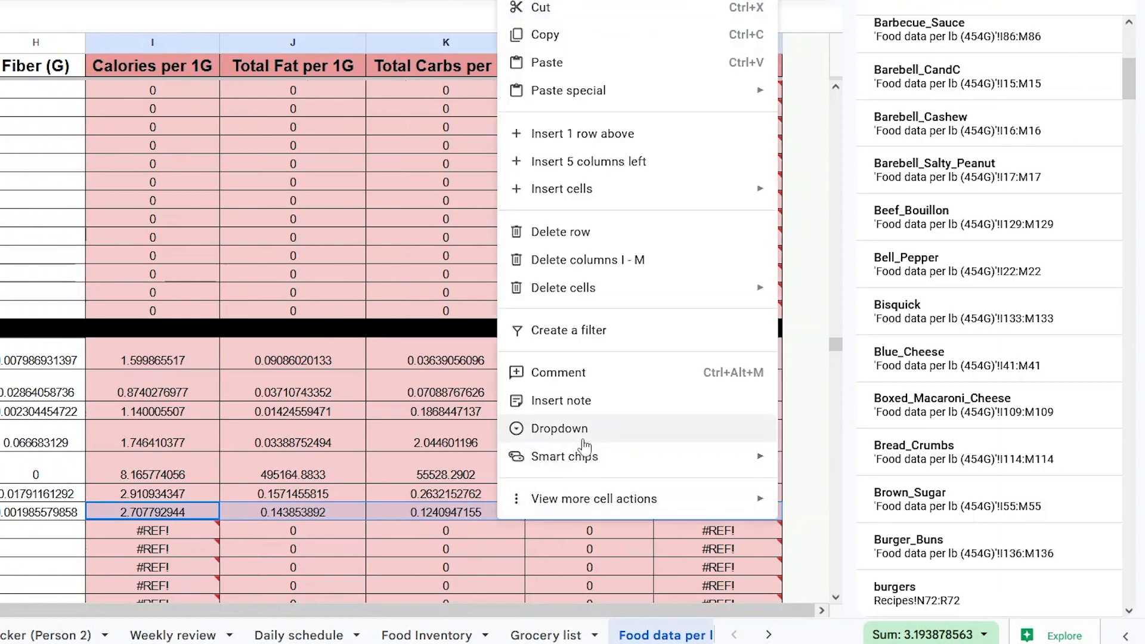
pyautogui.moveTo(582, 503)
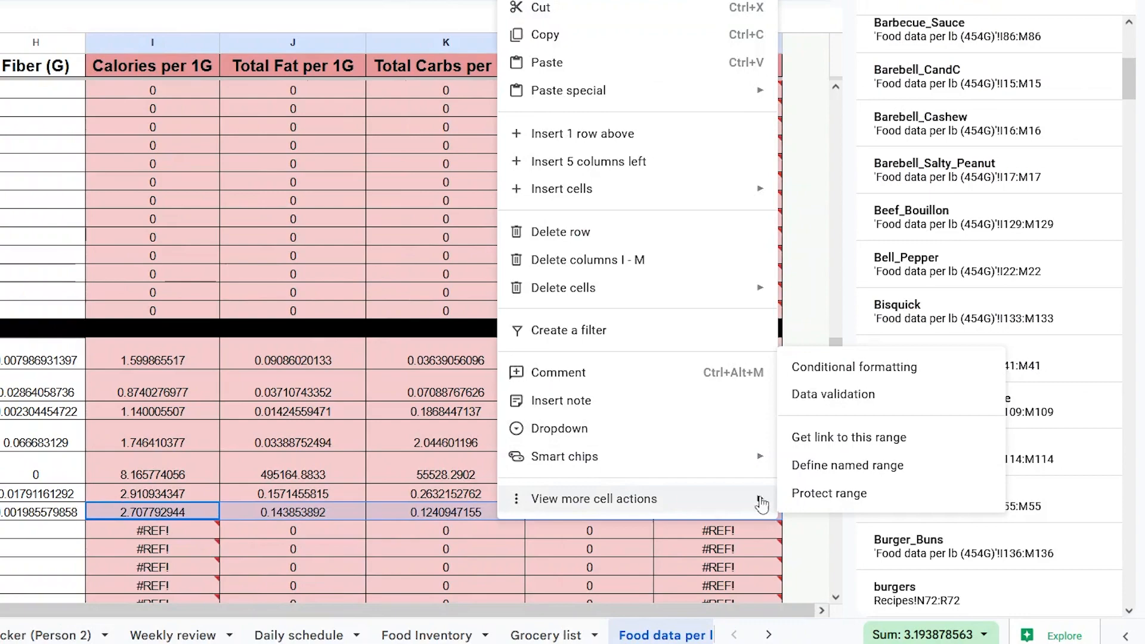
pyautogui.click(855, 470)
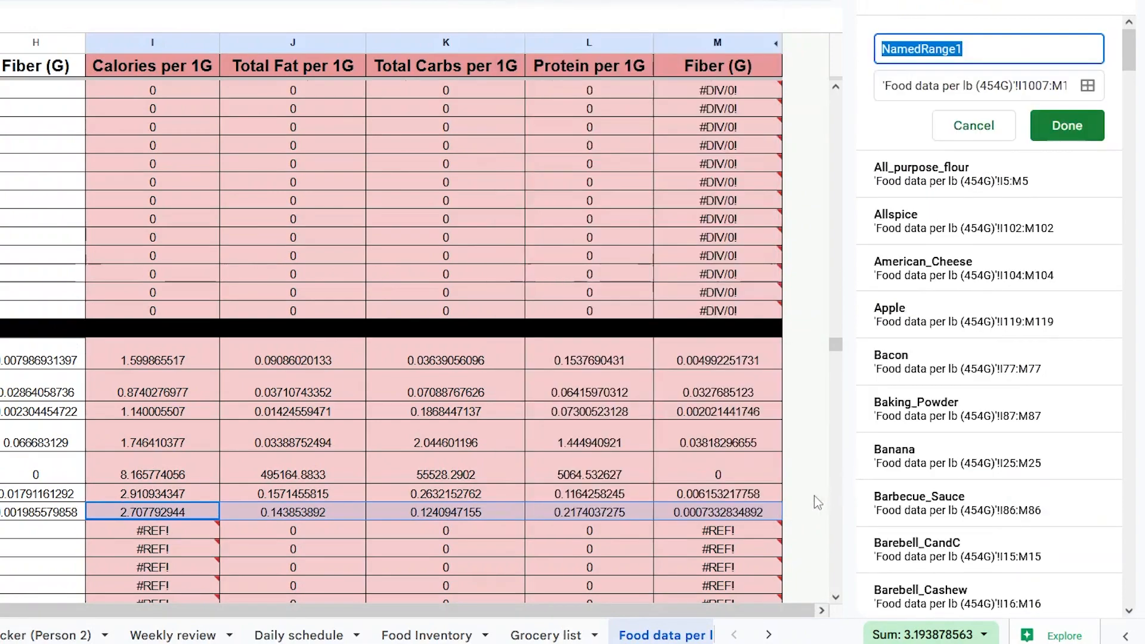
pyautogui.moveTo(637, 610); pyautogui.dragTo(185, 618)
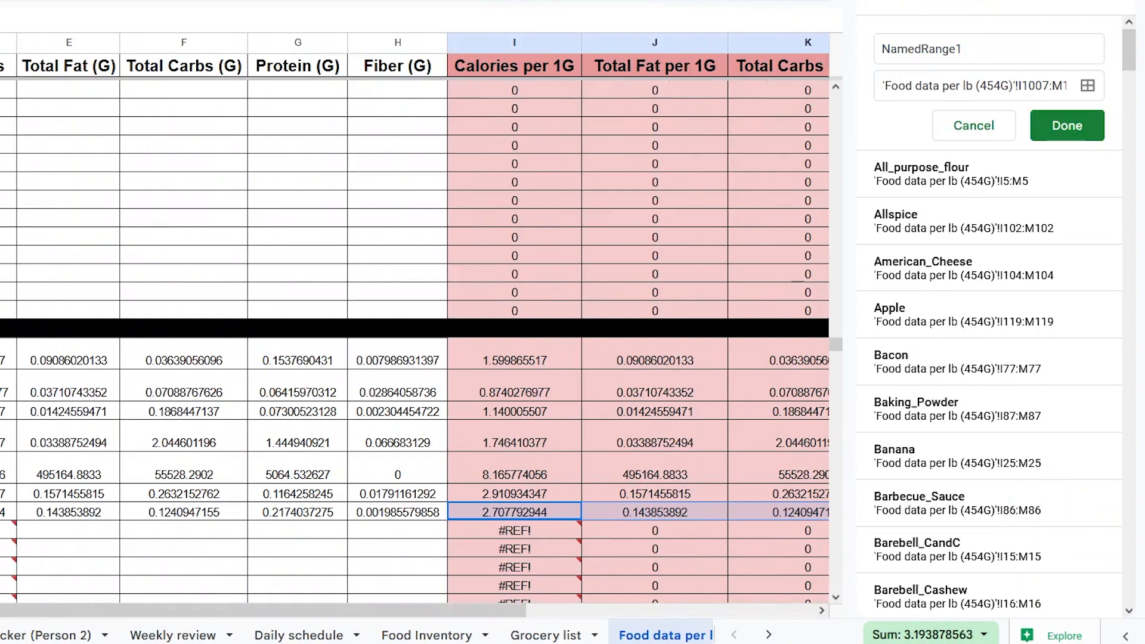
pyautogui.click(2, 512)
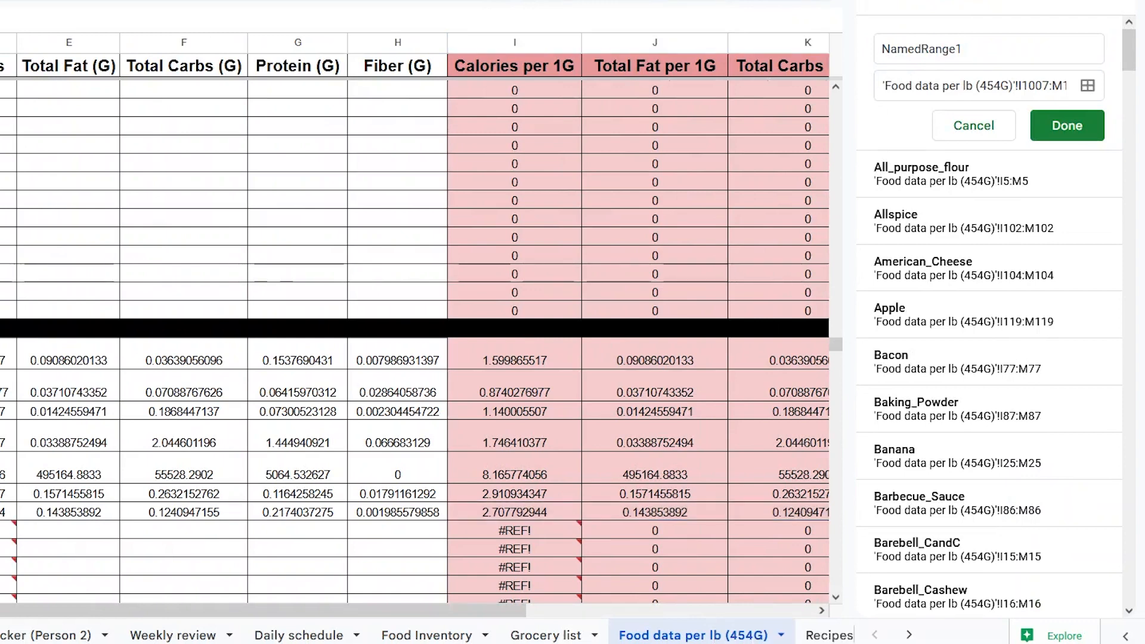
pyautogui.doubleClick(954, 49)
pyautogui.write('Hamburgers')
pyautogui.press('Return')
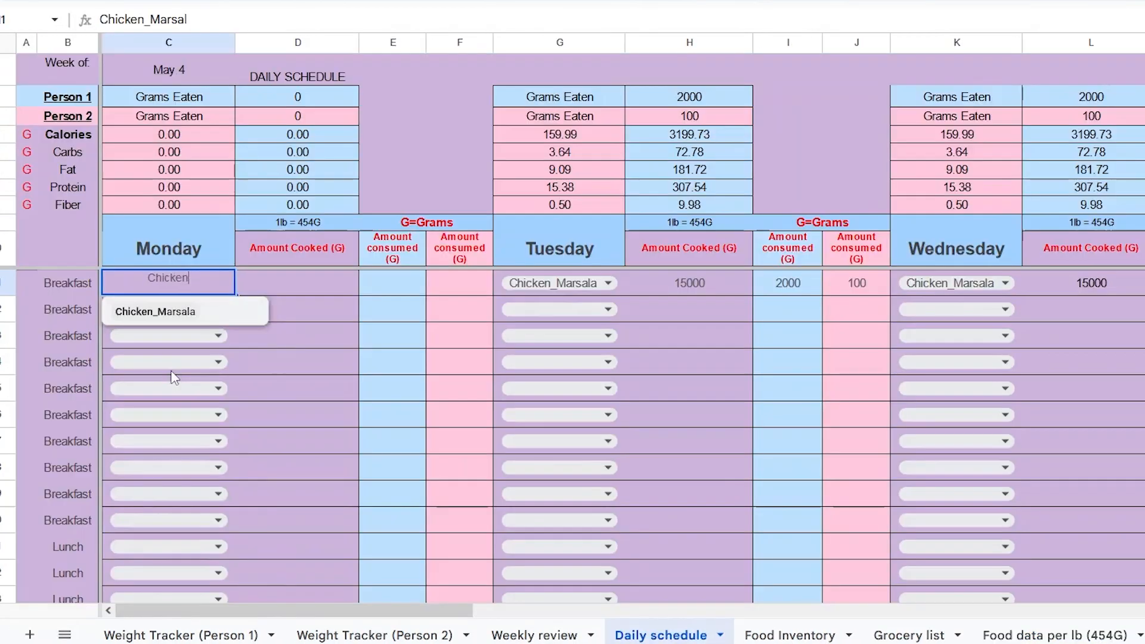
# - In the daily schedule, choose Hamburgers as Monday's first breakfast item
pyautogui.press('BackSpace')
pyautogui.press('BackSpace')
pyautogui.press('BackSpace')
pyautogui.press('BackSpace')
pyautogui.press('BackSpace')
pyautogui.press('BackSpace')
pyautogui.press('BackSpace')
pyautogui.press('BackSpace')
pyautogui.press('BackSpace')
pyautogui.press('BackSpace')
pyautogui.press('BackSpace')
pyautogui.press('BackSpace')
pyautogui.press('BackSpace')
pyautogui.press('BackSpace')
pyautogui.write('hambur')
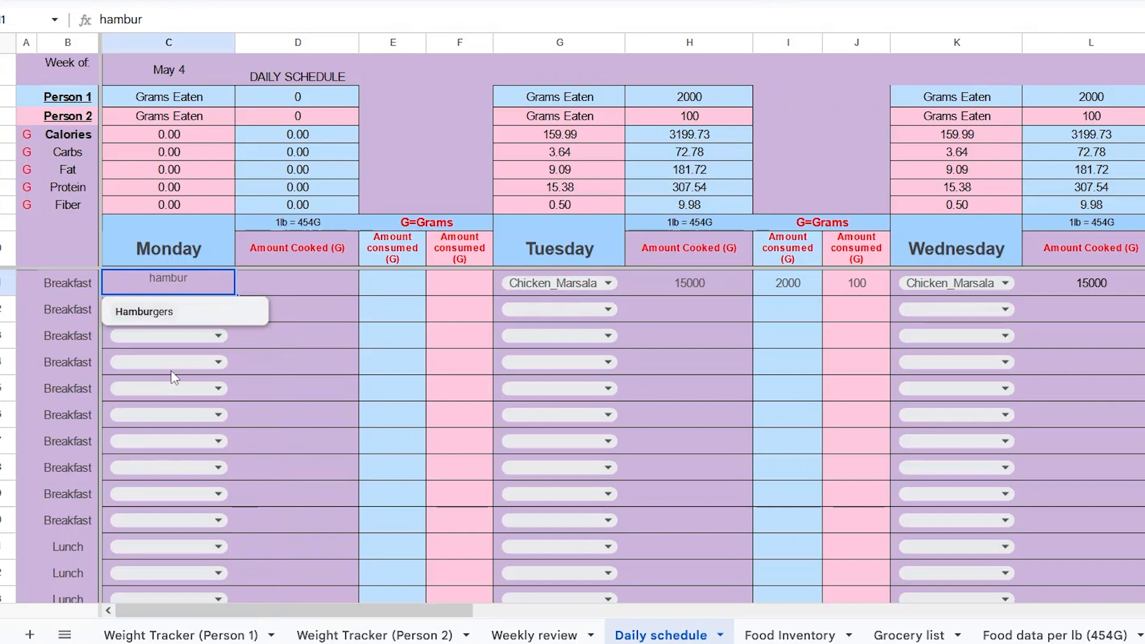
pyautogui.click(133, 312)
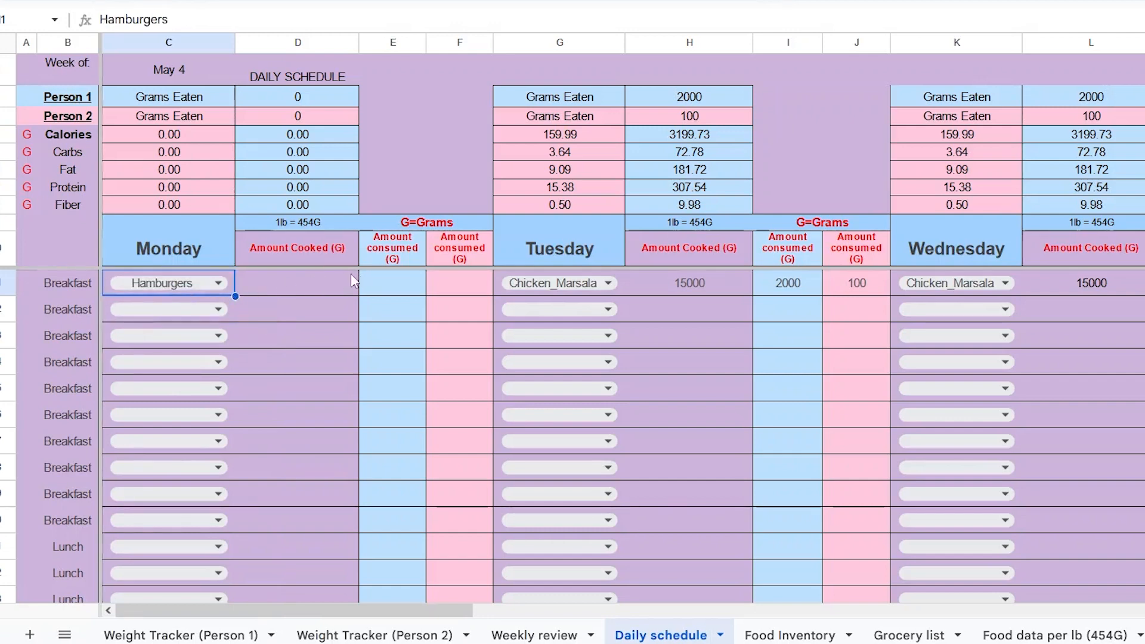
# - Enter 100 g and 50 g as the Hamburgers amounts consumed by Person 1 and Person 2
pyautogui.click(394, 286)
pyautogui.write('100')
pyautogui.press('Return')
pyautogui.click(454, 286)
pyautogui.write('50')
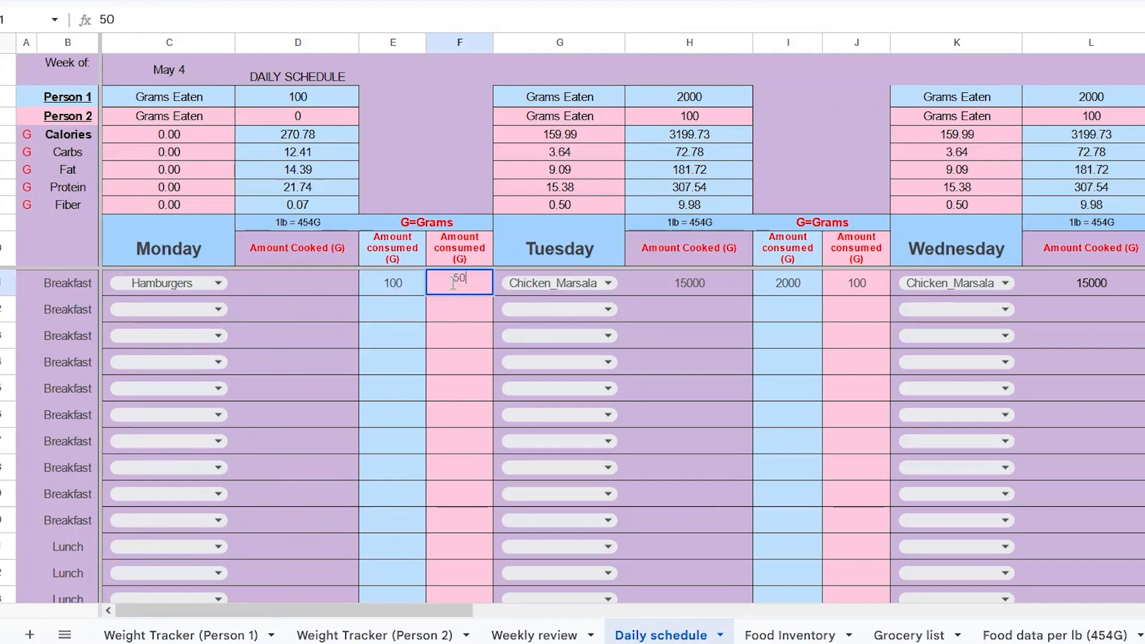
pyautogui.press('Return')
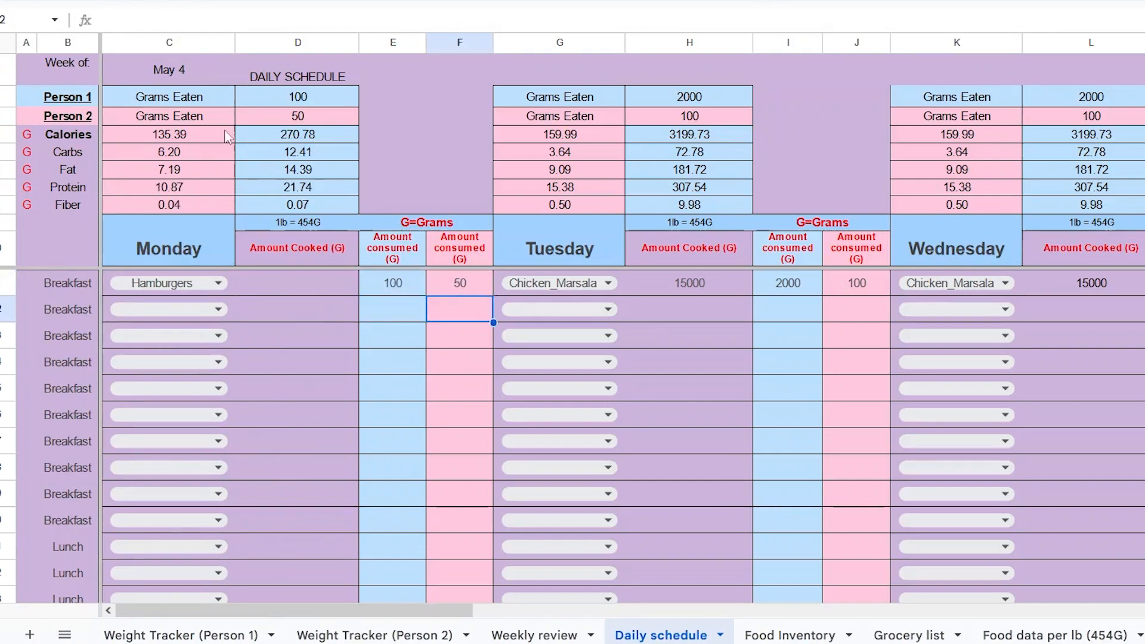